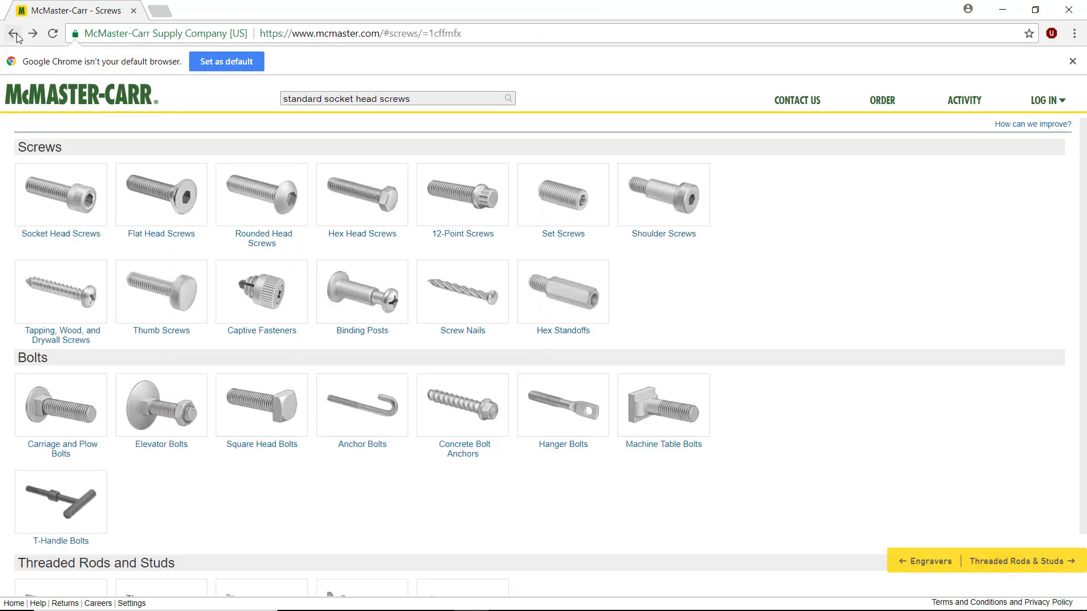
- Browse McMaster-Carr to the low-strength steel hex head screws and select part 93075A146 (6-32 × 3/8")
click(13, 34)
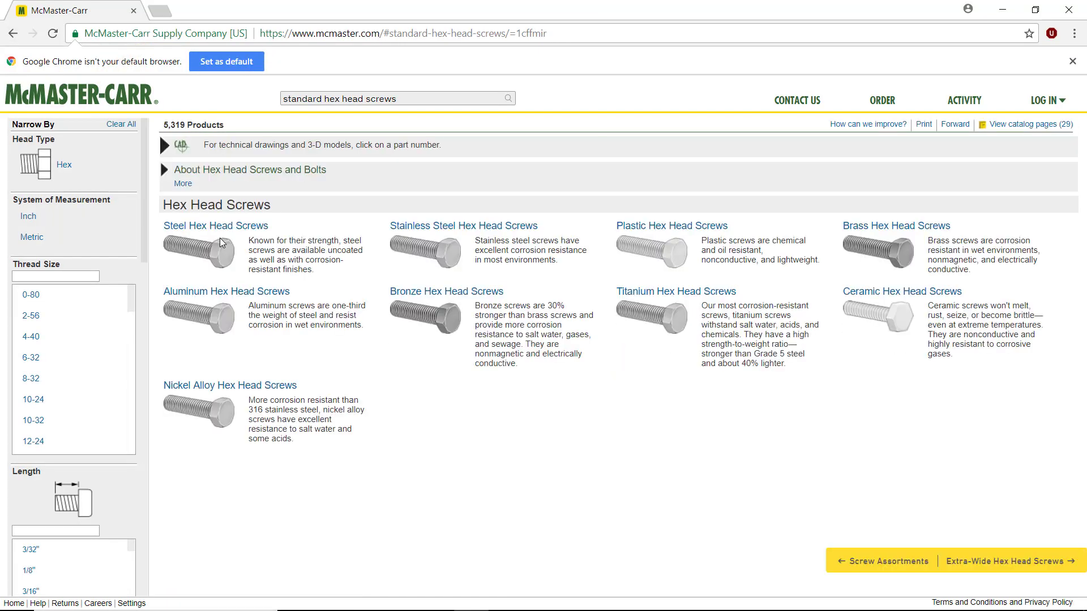
click(221, 242)
scroll(275, 330, down, 3)
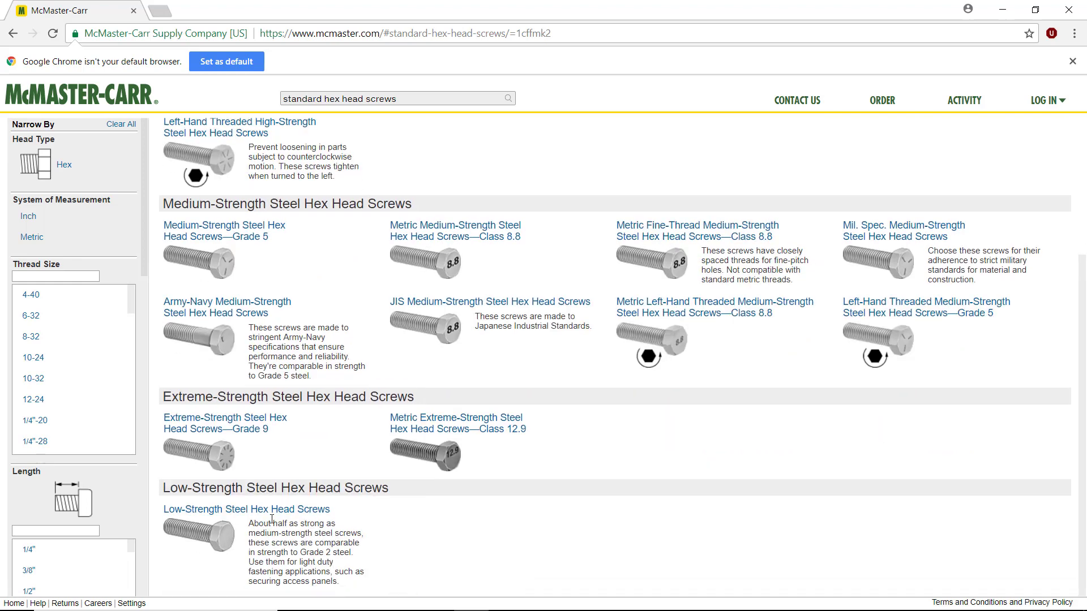
click(254, 509)
click(715, 366)
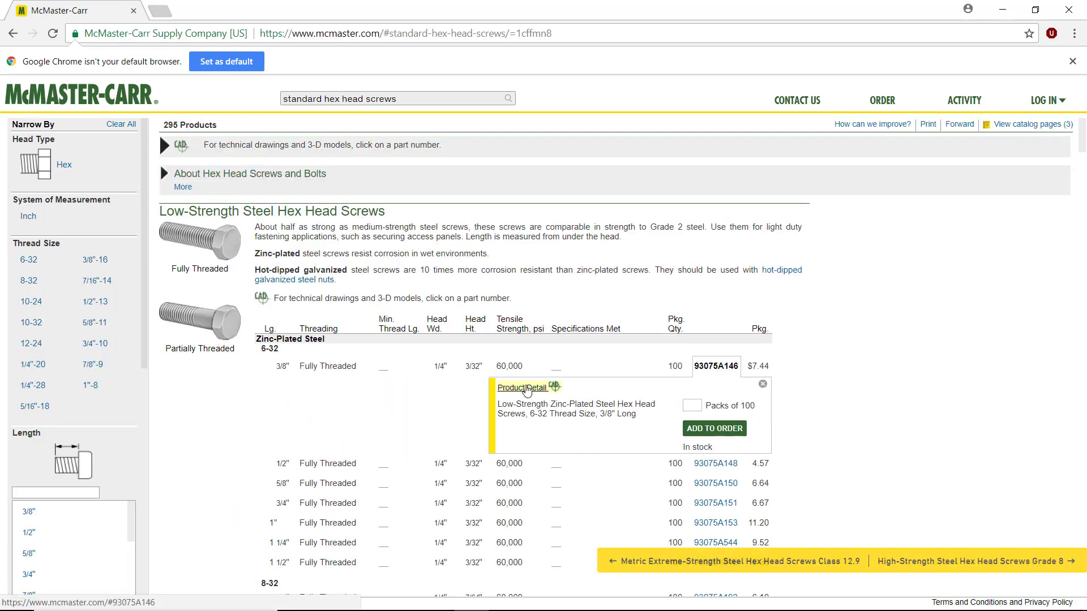
- Download the 93075A146 3-D SOLIDWORKS model and open it in SOLIDWORKS
click(526, 389)
click(961, 183)
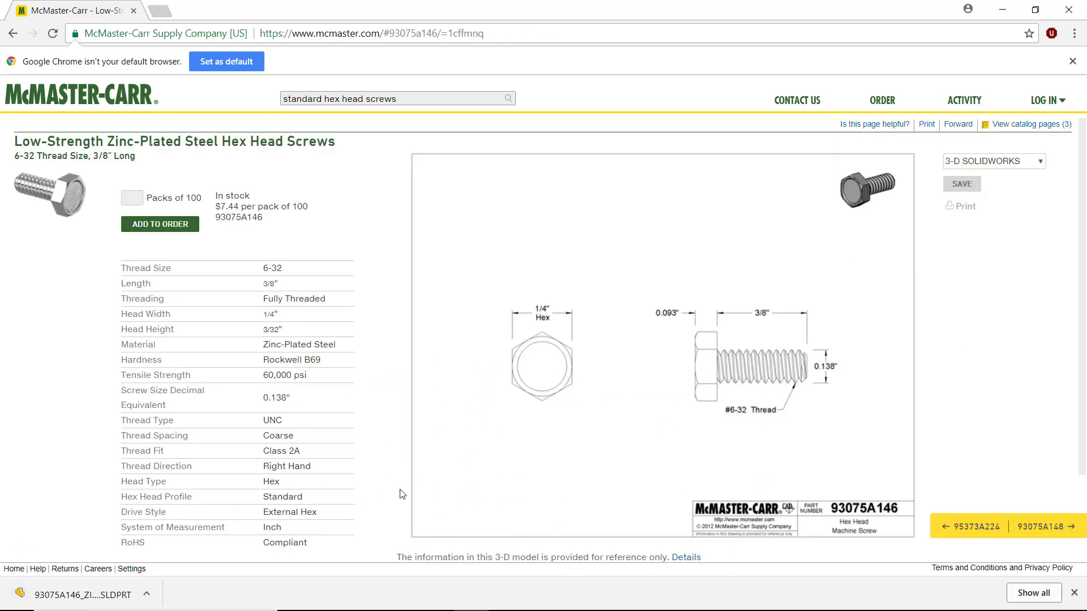
click(145, 594)
click(181, 505)
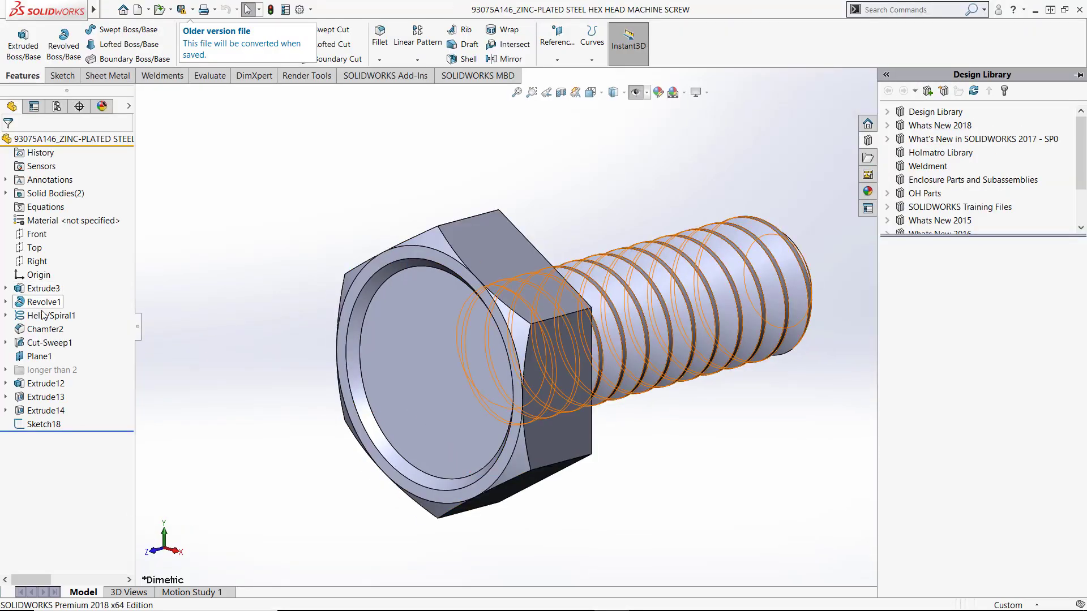
- Show the 93075A146 hex screw's configuration list in the ConfigurationManager
click(56, 106)
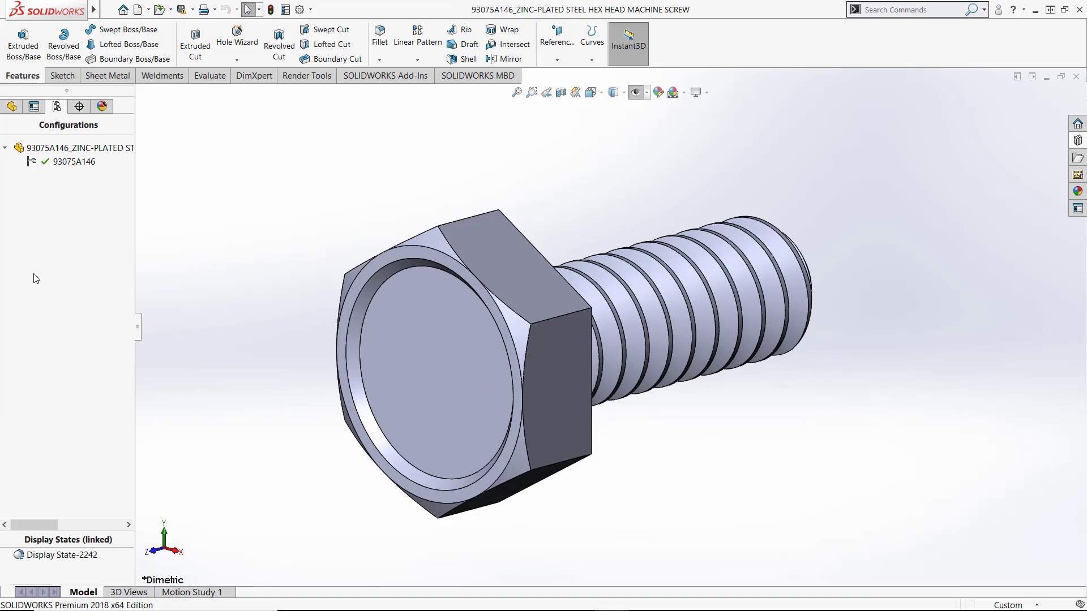
click(11, 106)
click(56, 107)
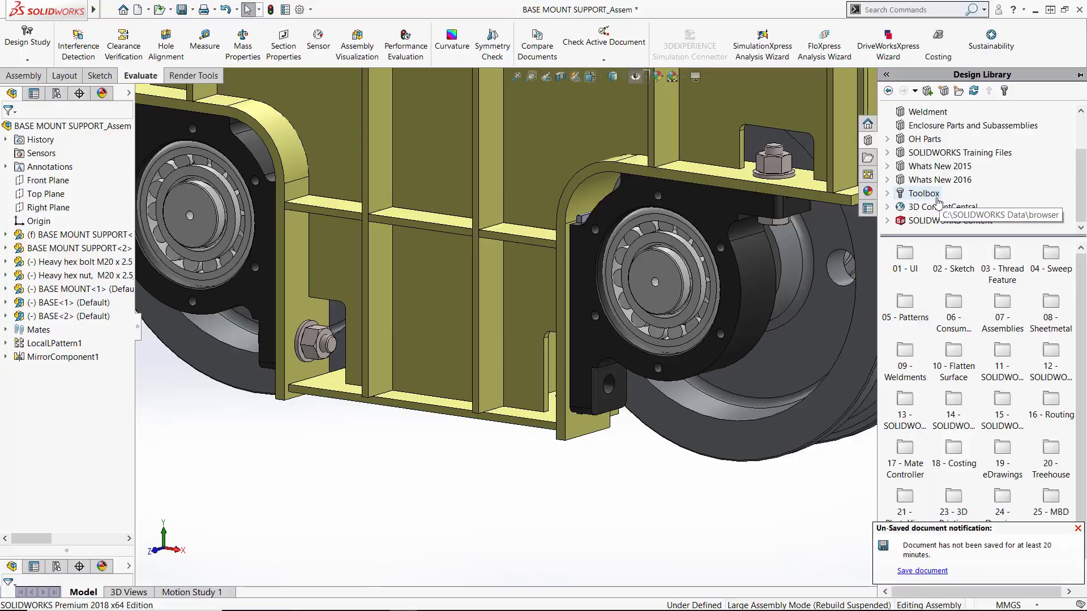
- Drag a Hex Bolt from Toolbox ANSI Inch > Bolts and Screws > Hex Head into the assembly
click(923, 194)
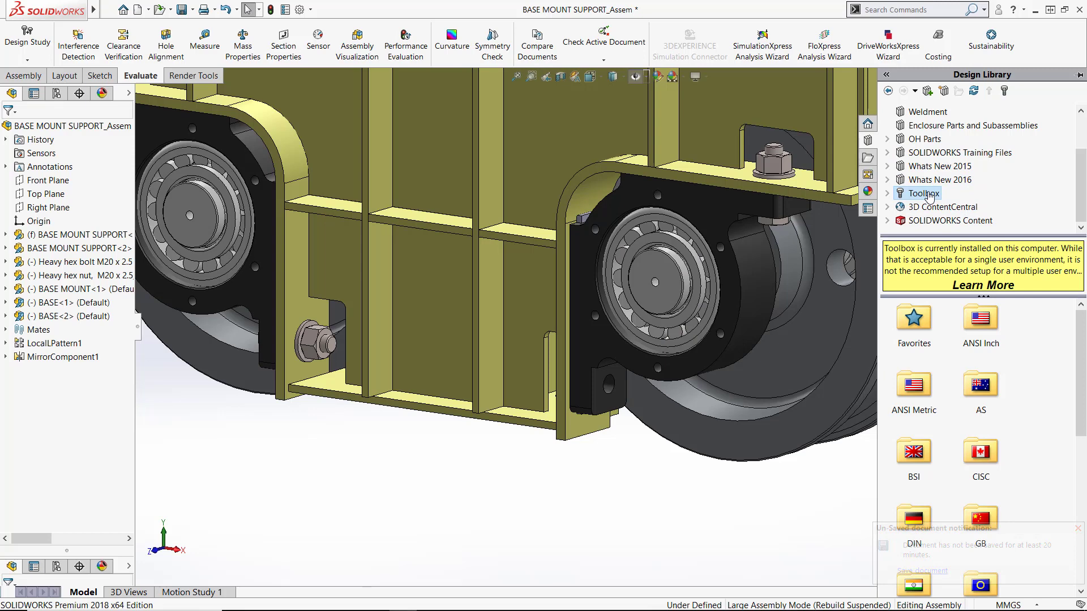
double_click(983, 324)
double_click(985, 320)
double_click(986, 319)
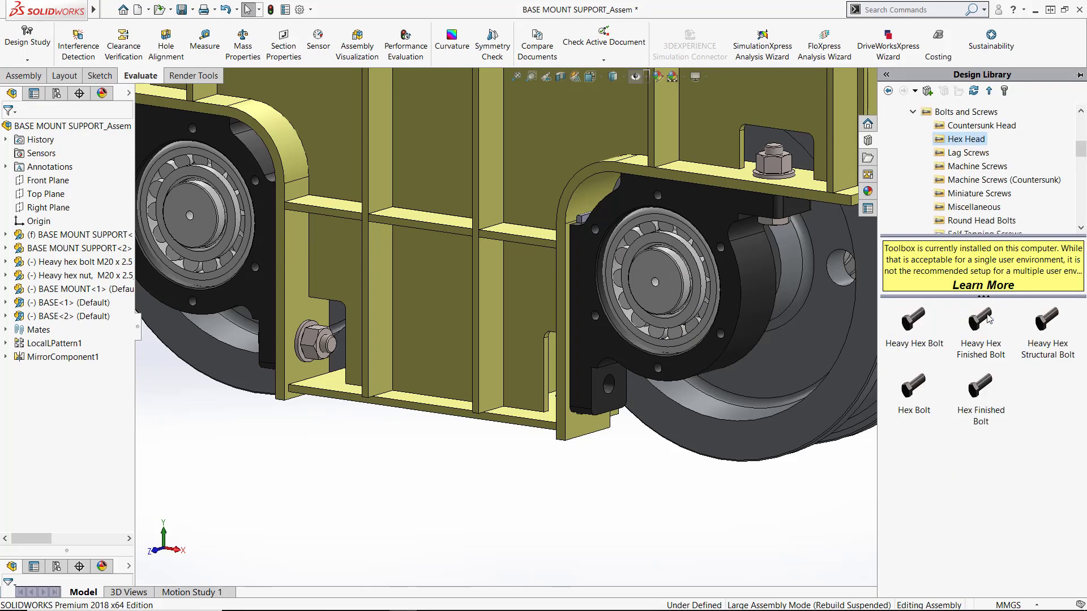
drag(915, 398, 611, 391)
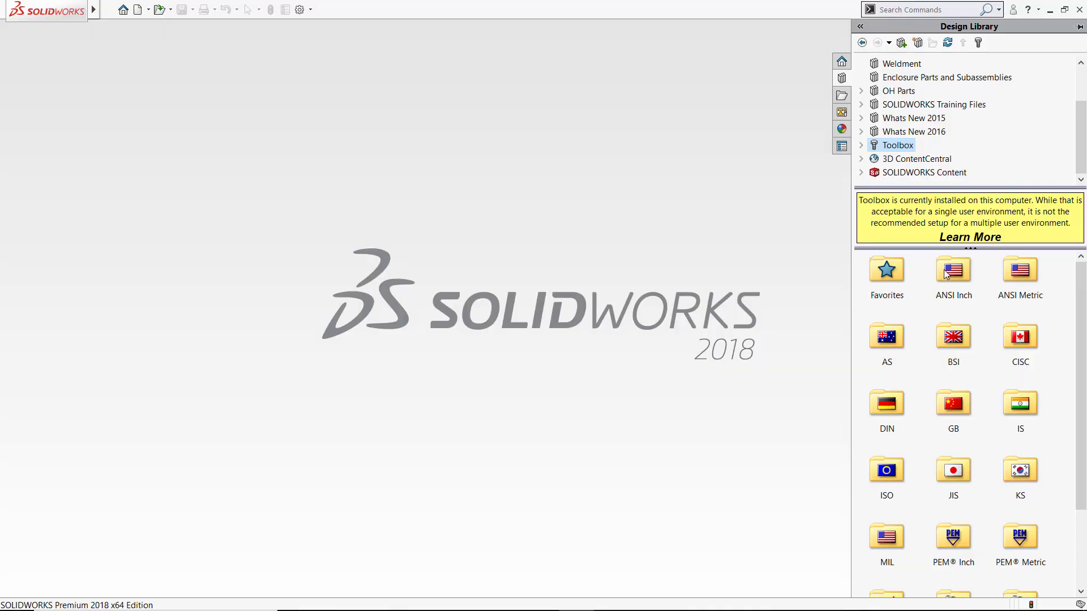
- Browse the Toolbox ANSI Inch Bolts and Screws folder to the Miniature Screws thumbnails
click(946, 275)
double_click(950, 273)
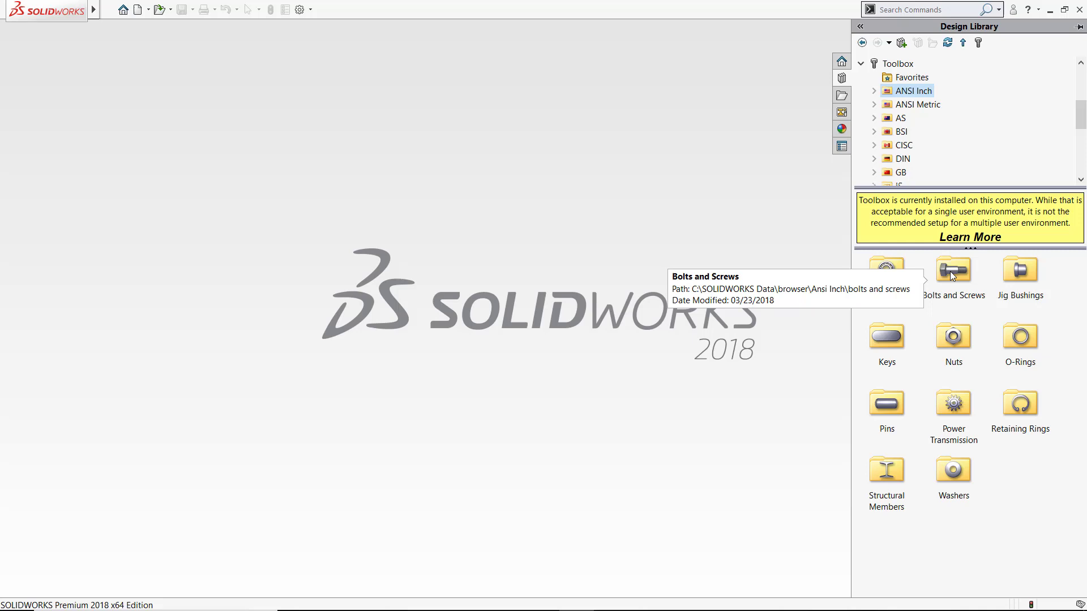
double_click(950, 273)
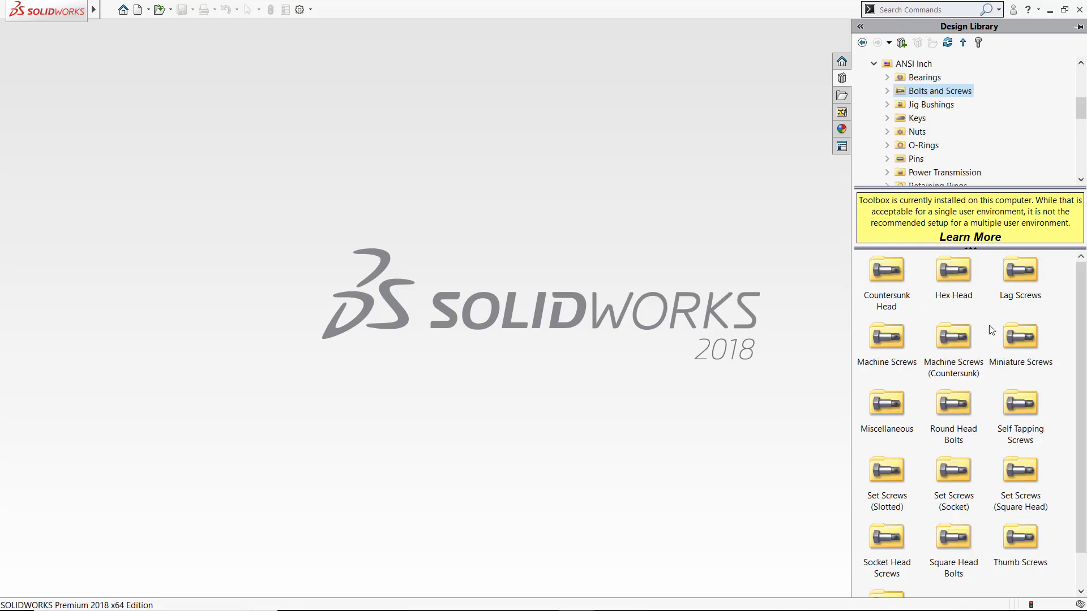
double_click(1020, 326)
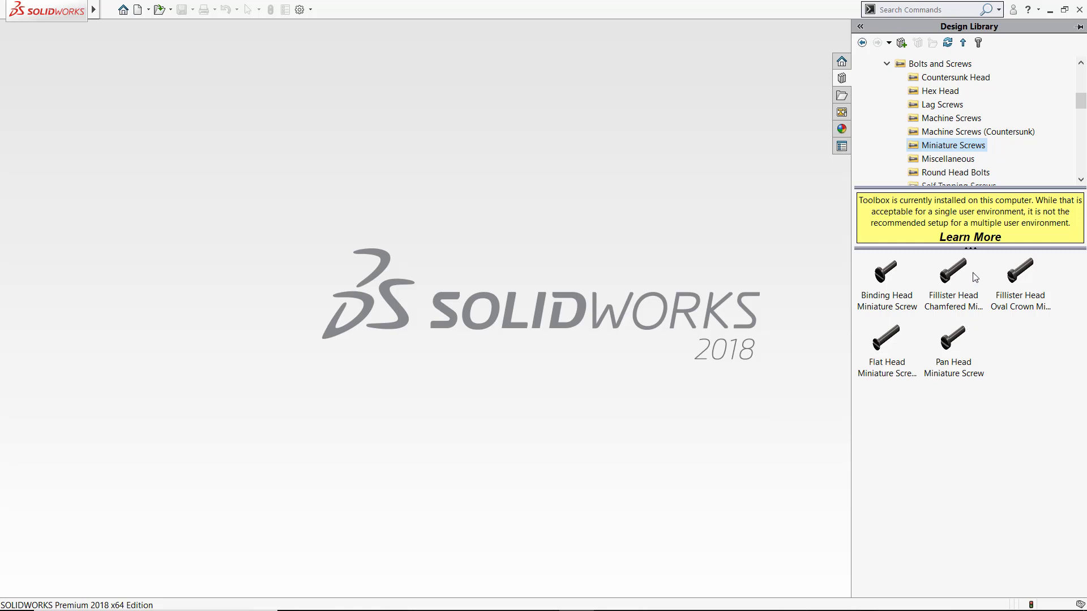
mouse_move(974, 277)
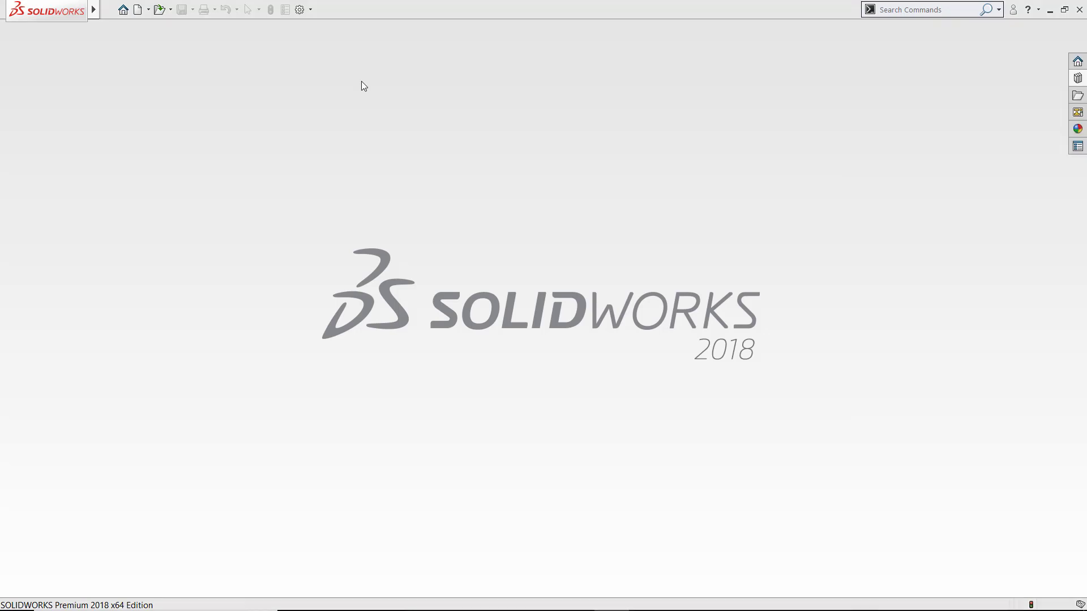
- Enable the SOLIDWORKS Toolbox Library add-in with Start Up and reopen the Design Library
click(310, 9)
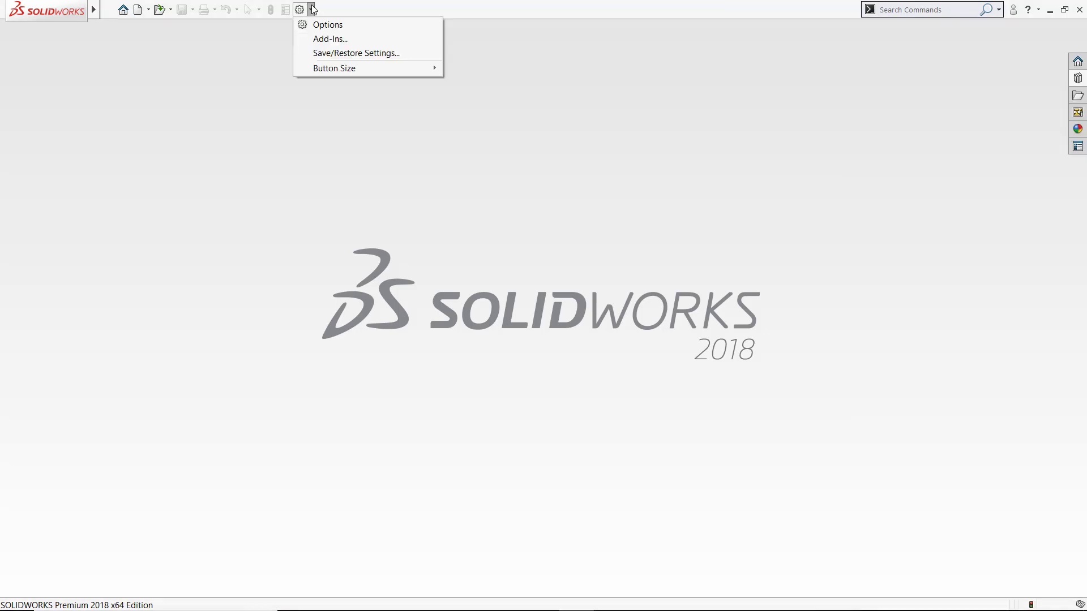
click(331, 41)
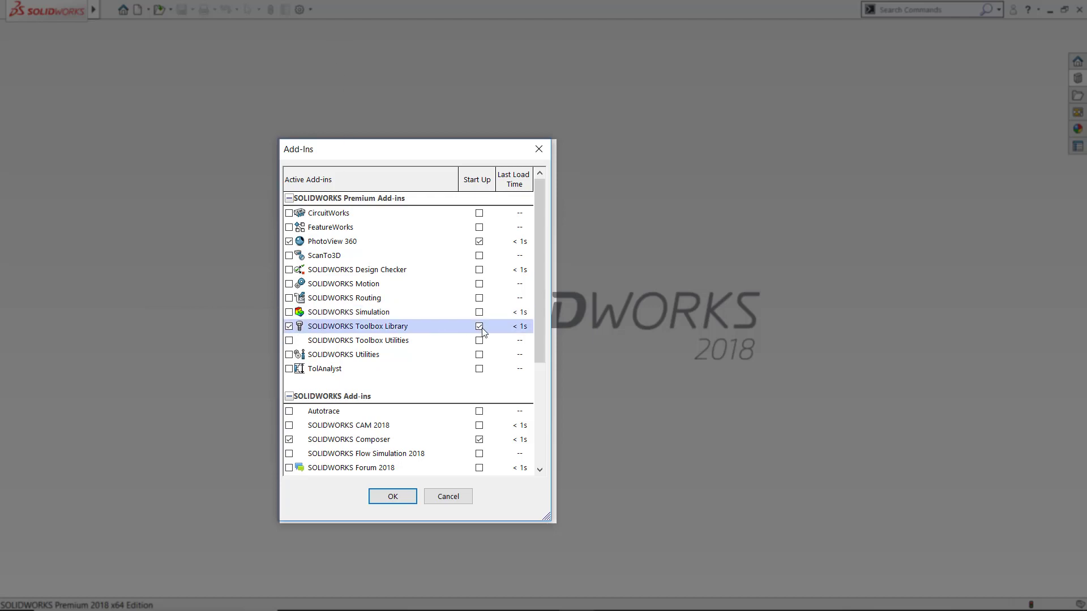
click(392, 496)
click(1077, 95)
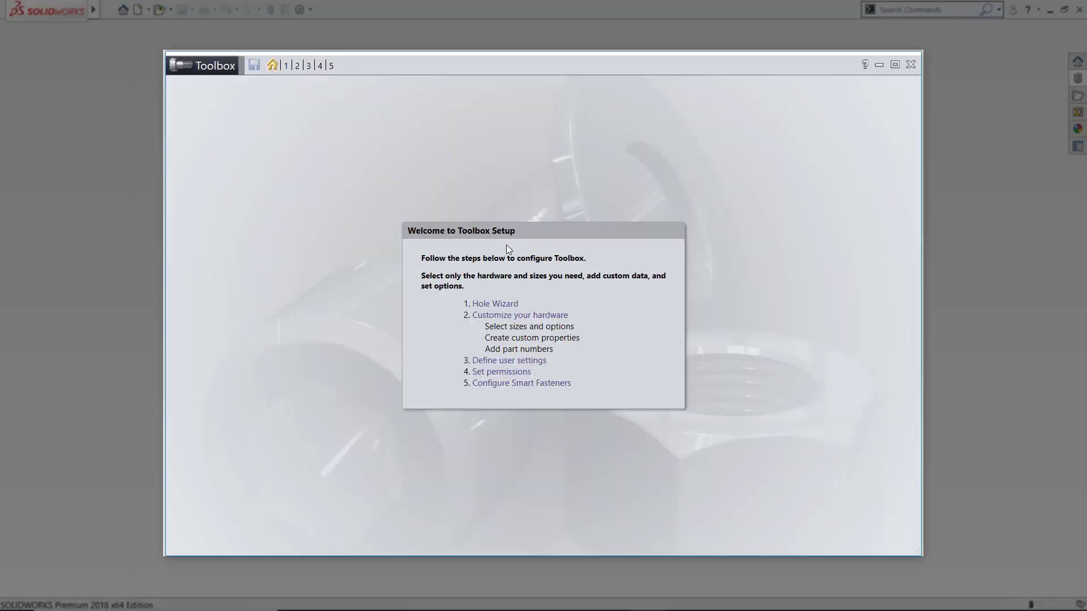
- In the Hole Wizard setup, review the ANSI Inch counterbore Hex Bolt size table, then ANSI Metric hole types
click(494, 308)
click(531, 285)
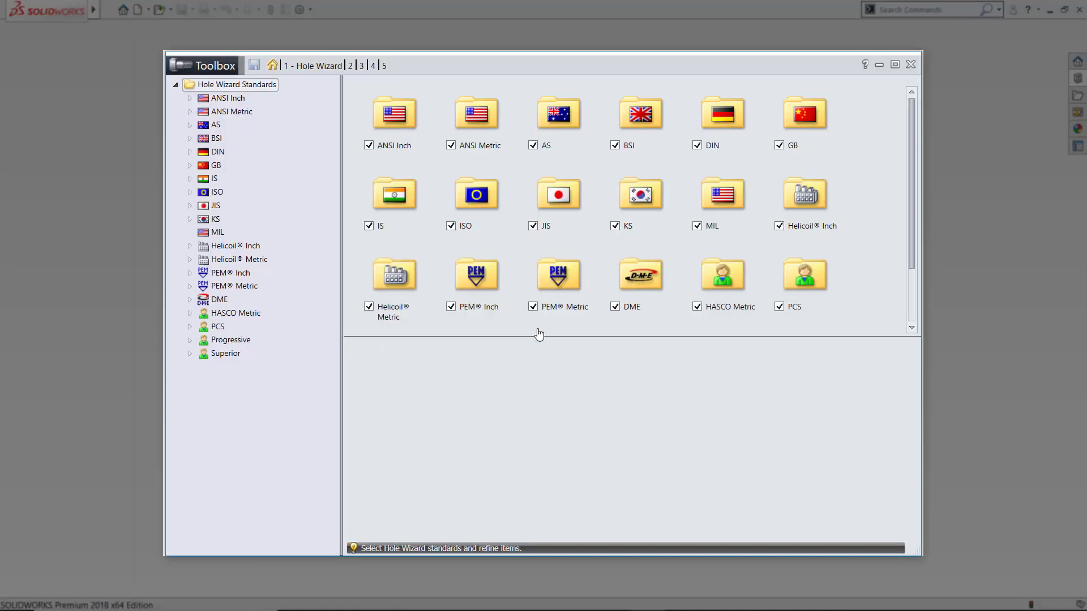
double_click(399, 127)
double_click(419, 139)
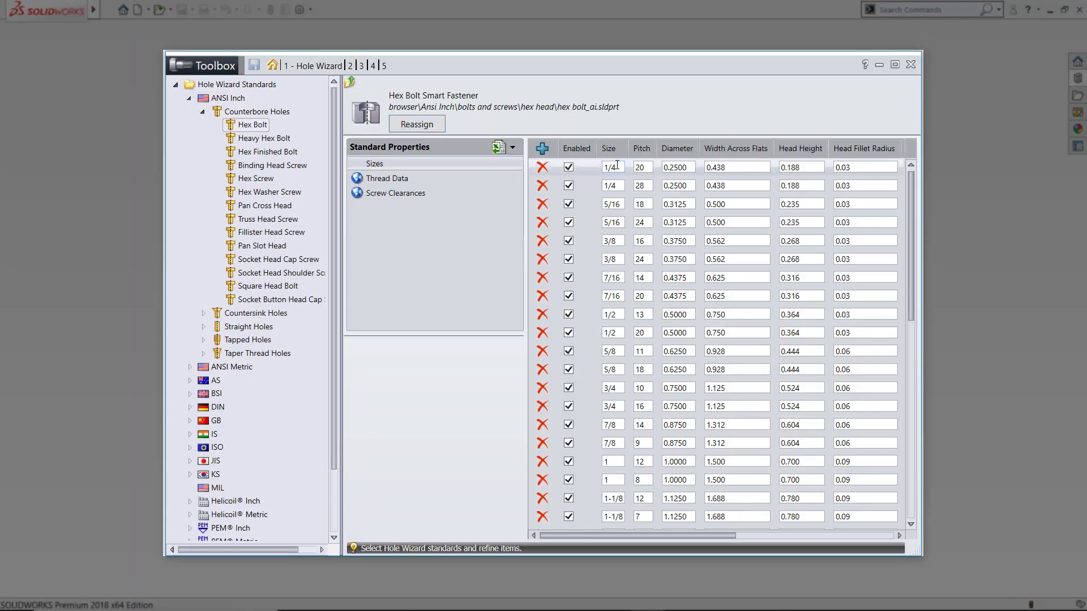
scroll(745, 518, right, 5)
scroll(745, 517, left, 5)
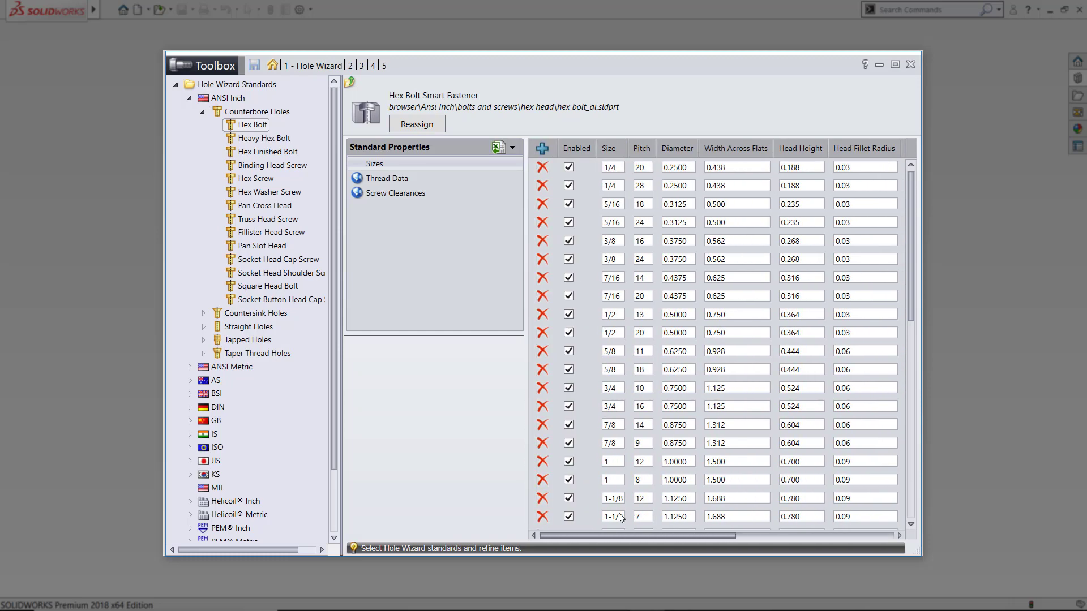
click(228, 367)
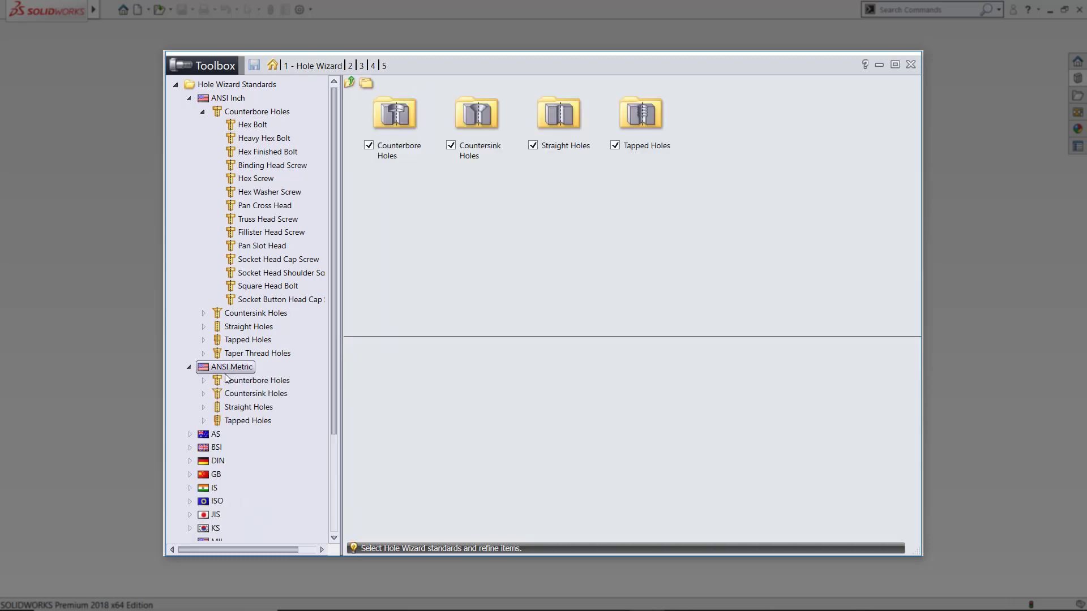
- Review the ANSI Inch Hex Bolt hardware table, Nuts and Retaining Rings, then close without changes
click(350, 67)
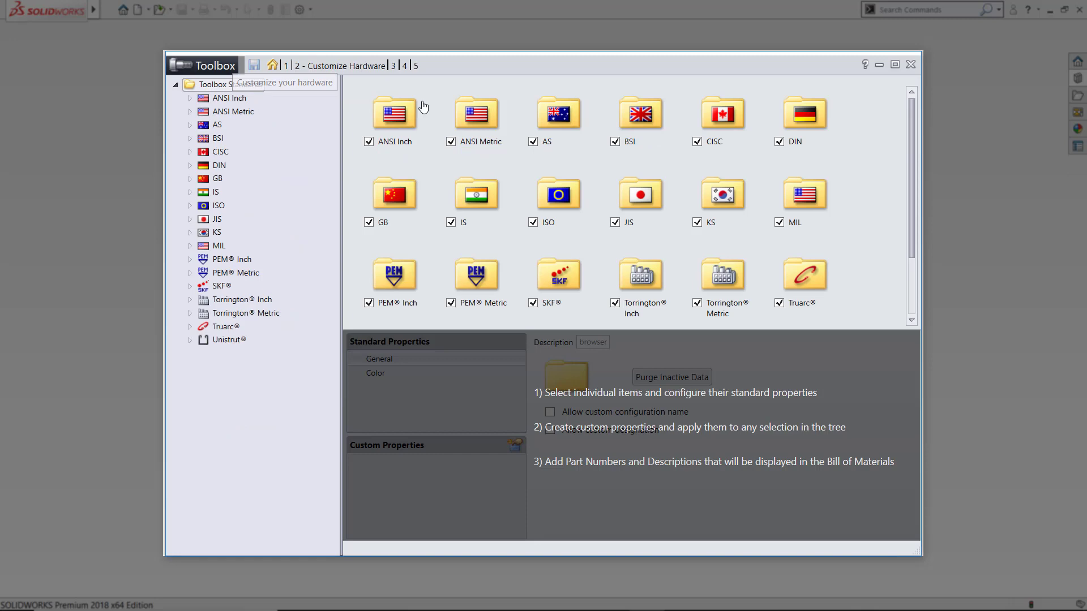
double_click(422, 107)
click(352, 85)
double_click(476, 113)
double_click(477, 113)
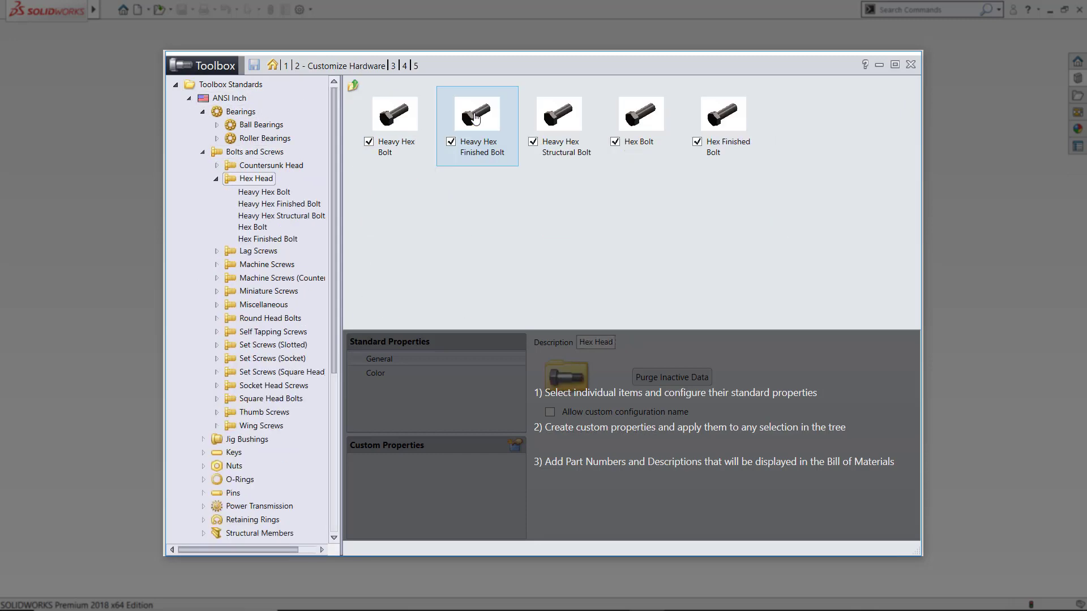
double_click(641, 115)
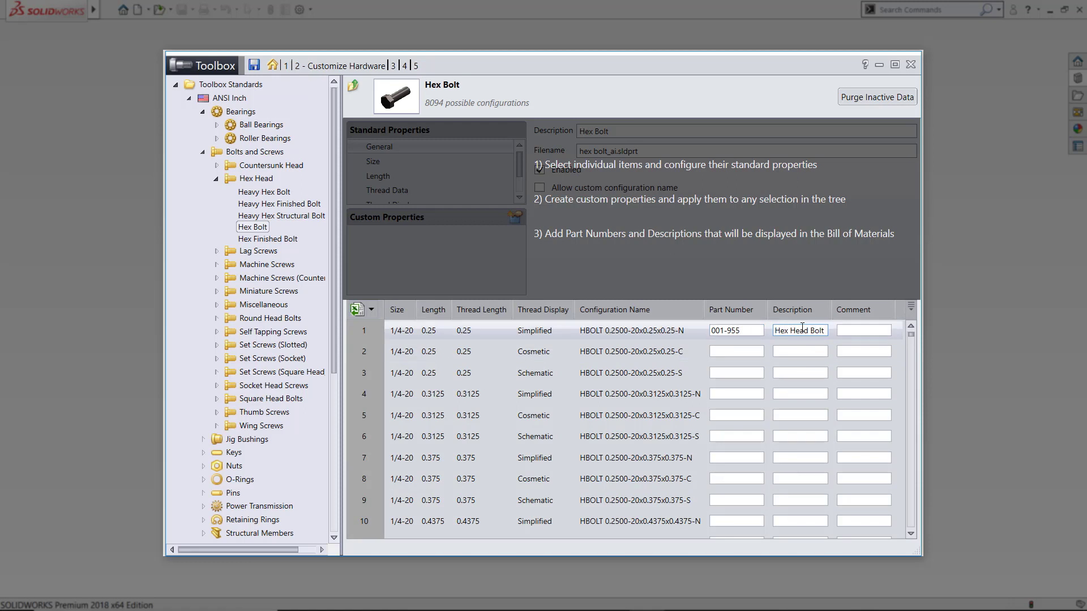
scroll(331, 256, down, 3)
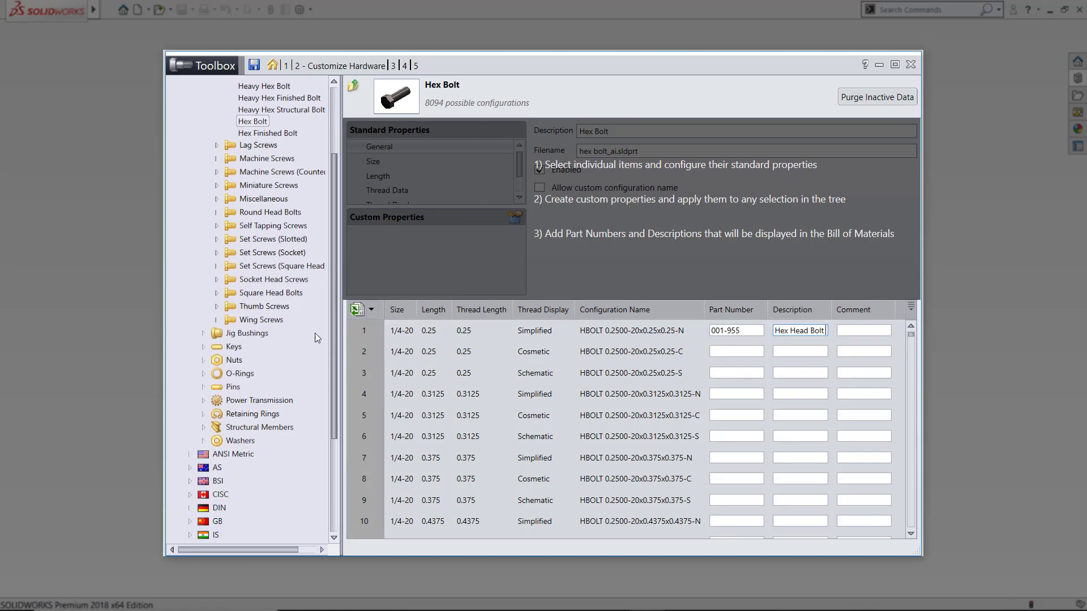
double_click(234, 360)
double_click(253, 507)
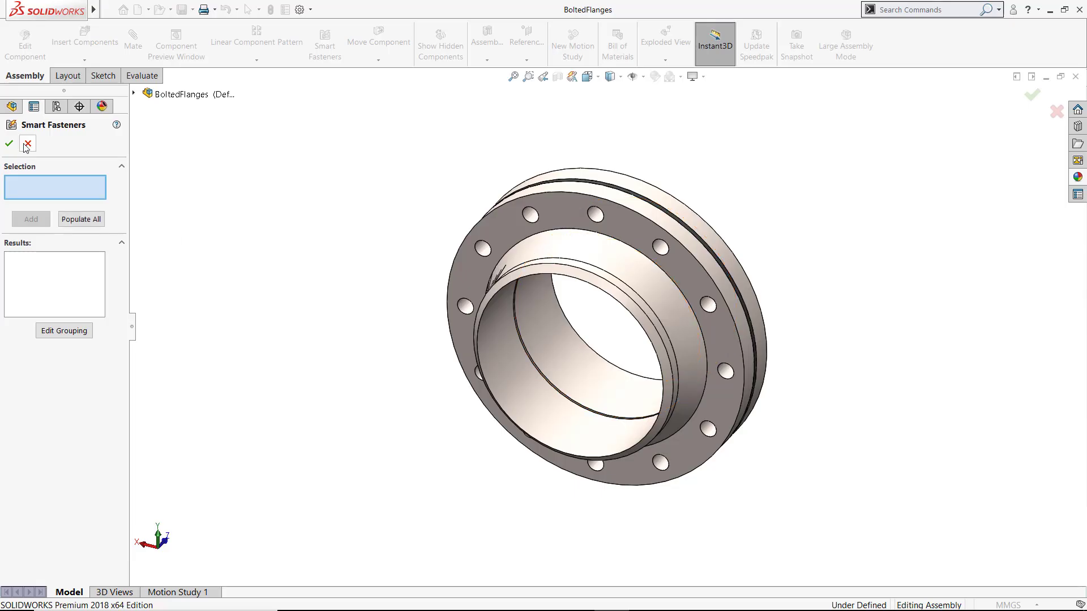
click(28, 145)
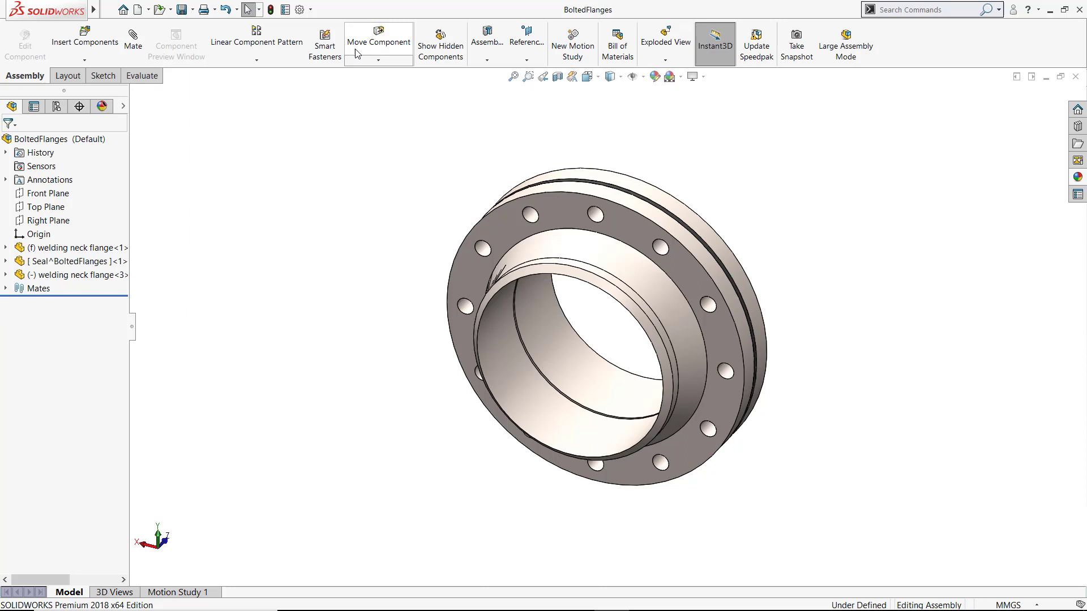
- Add Smart Fasteners to all bolt holes on the selected flange face as one group
click(324, 45)
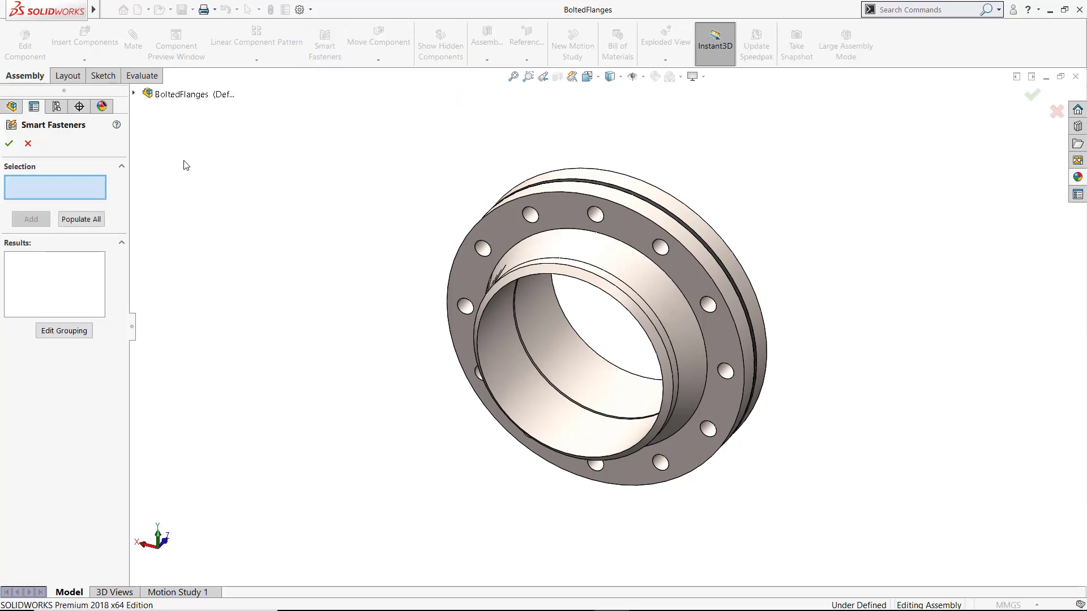
click(617, 221)
click(38, 219)
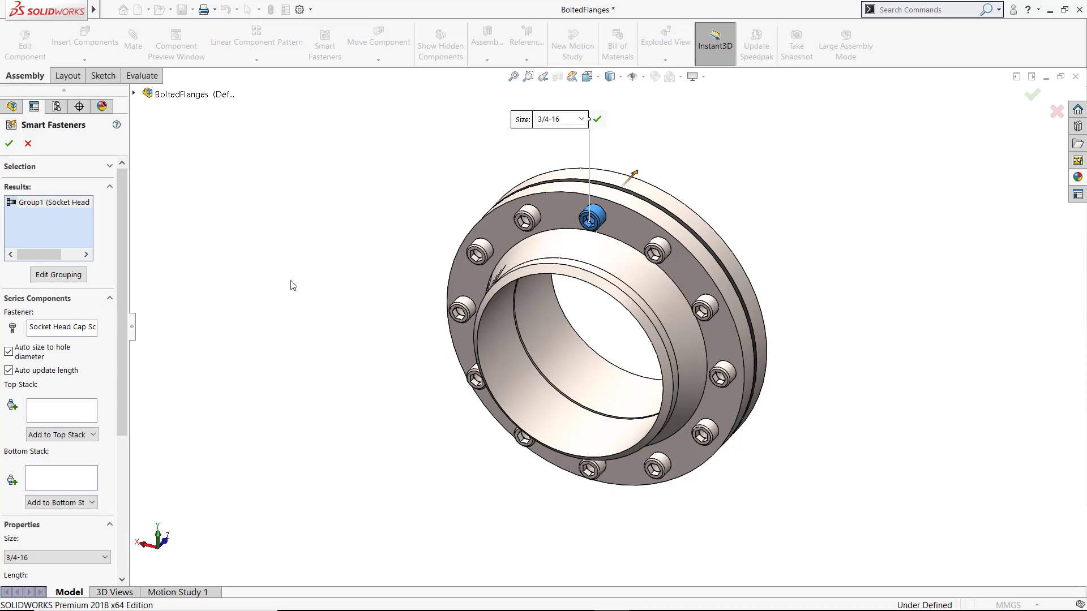
middle_drag(291, 283, 297, 249)
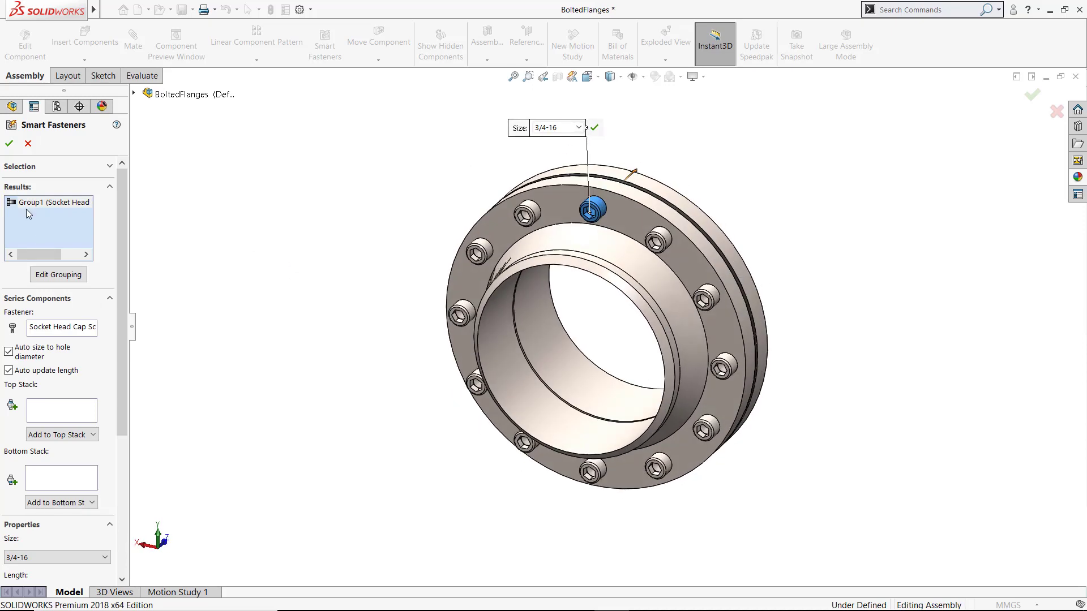
click(59, 275)
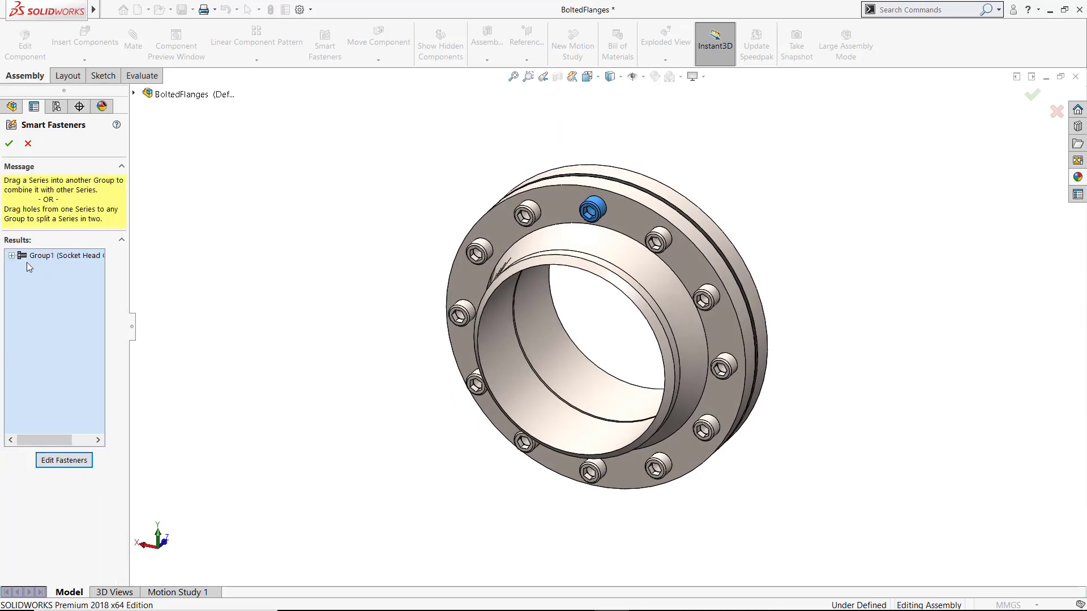
- Change Series1's fastener type to a Hex Head bolt, giving 3/4-16 × 2.75 hex bolts
click(11, 256)
right_click(51, 268)
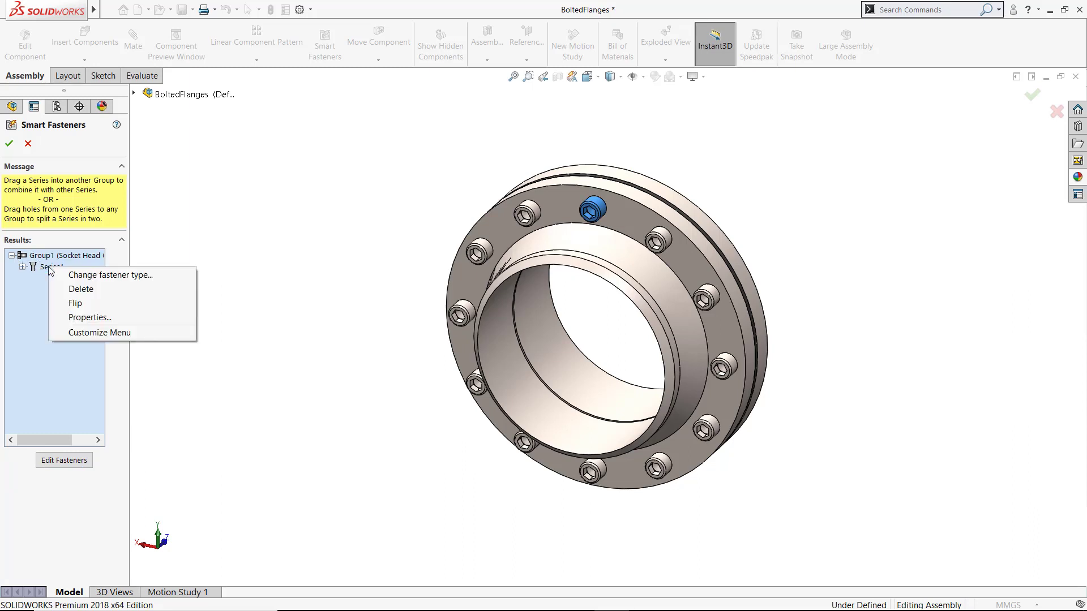
click(86, 276)
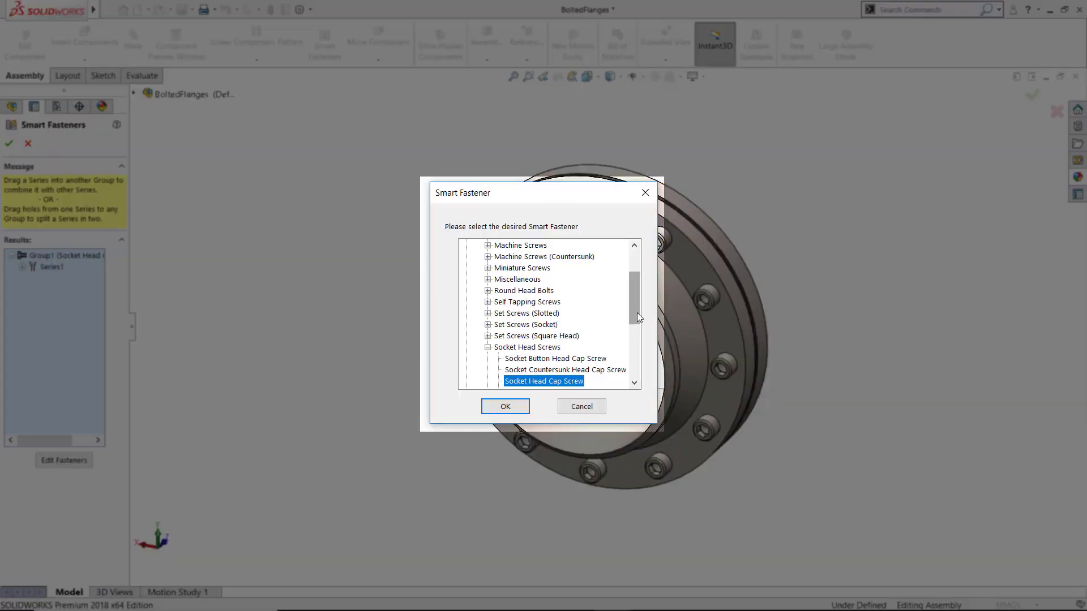
mouse_move(636, 313)
mouse_down()
mouse_move(634, 355)
mouse_move(647, 305)
mouse_up()
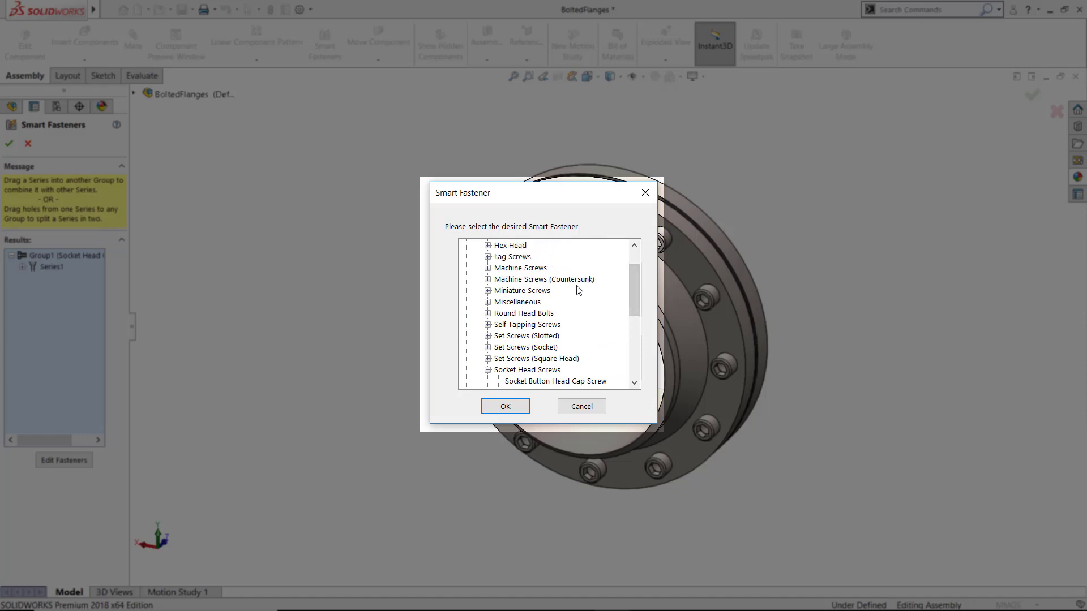
click(487, 245)
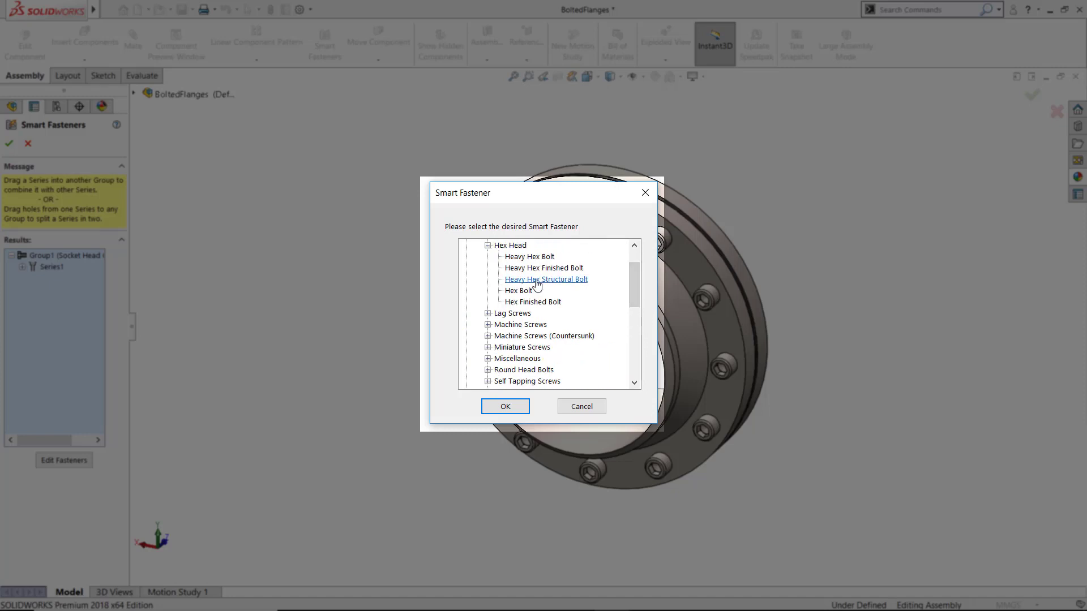
click(537, 281)
click(504, 406)
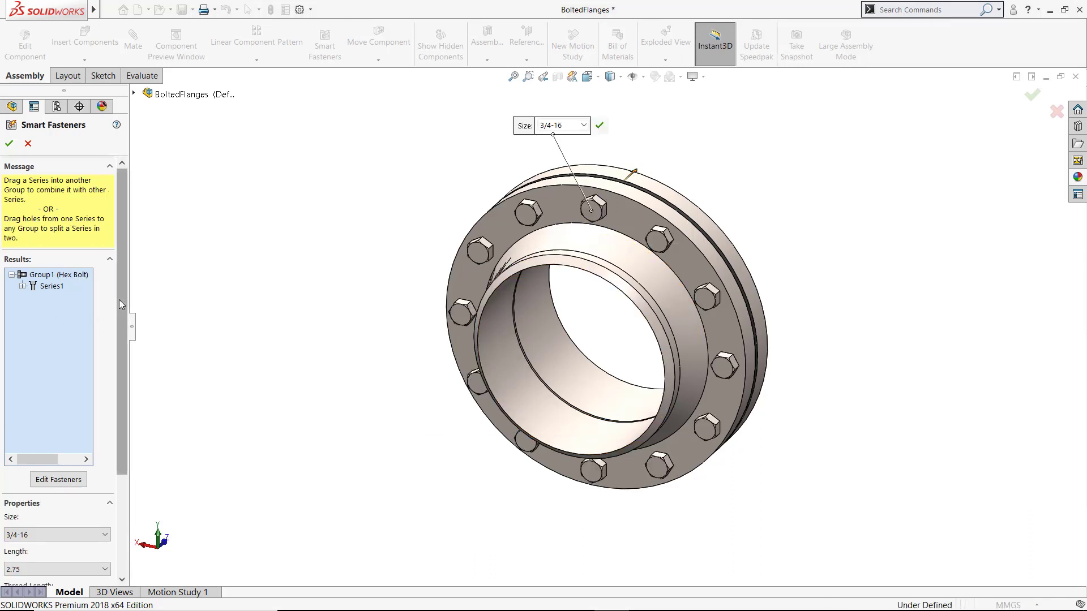
drag(119, 304, 125, 170)
click(9, 143)
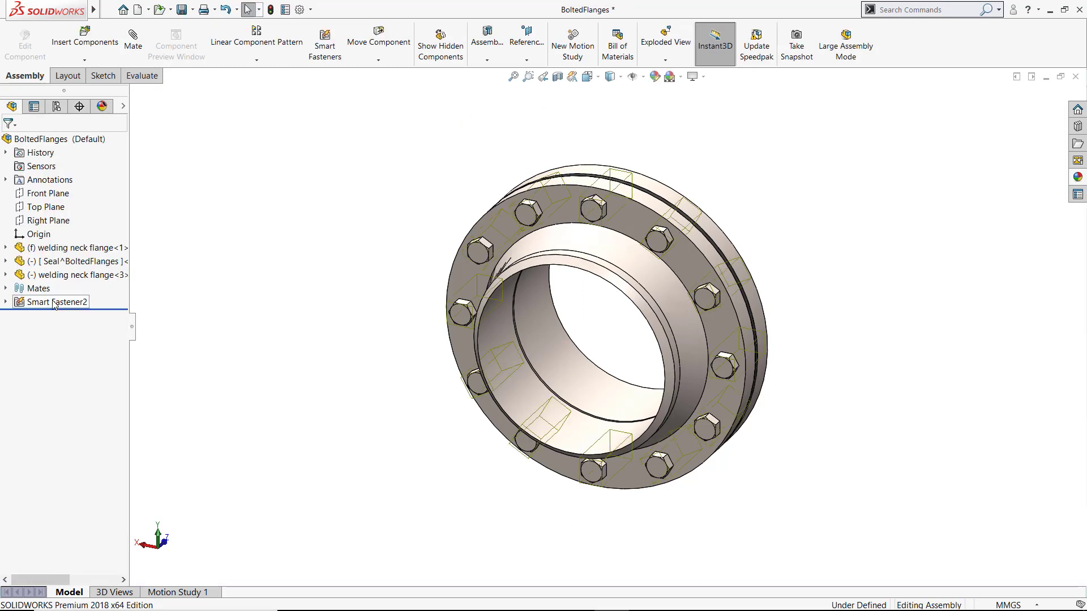
- Inspect the Smart Fastener2 feature and its hex bolt component in the feature tree
click(5, 301)
click(19, 315)
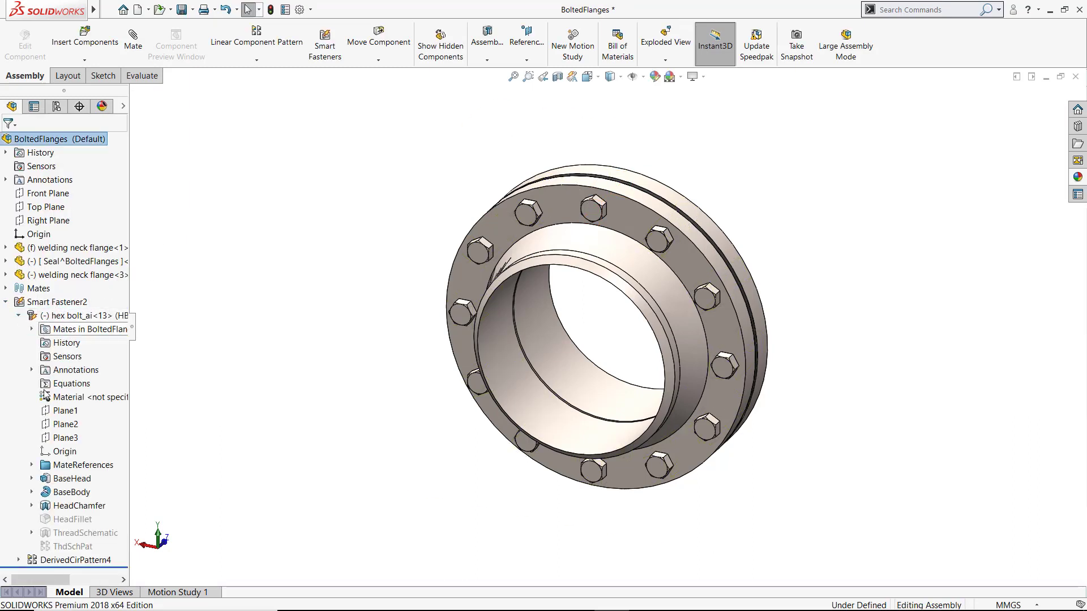
click(19, 315)
click(48, 303)
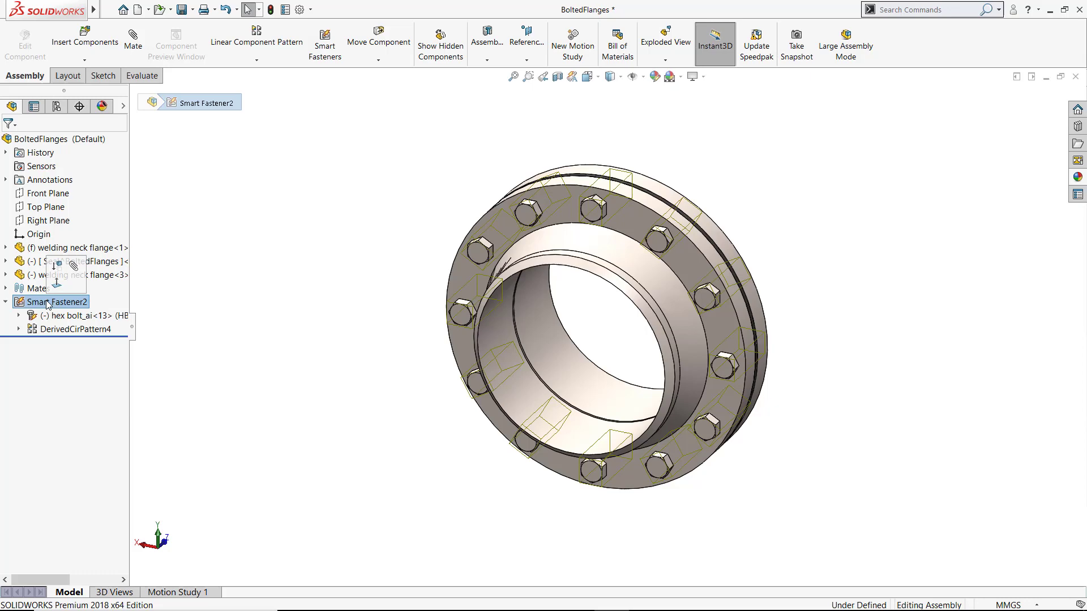
right_click(49, 304)
- Add a Narrow Flat Washer Type A under each bolt head, and a washer plus Hex Nut below
click(76, 324)
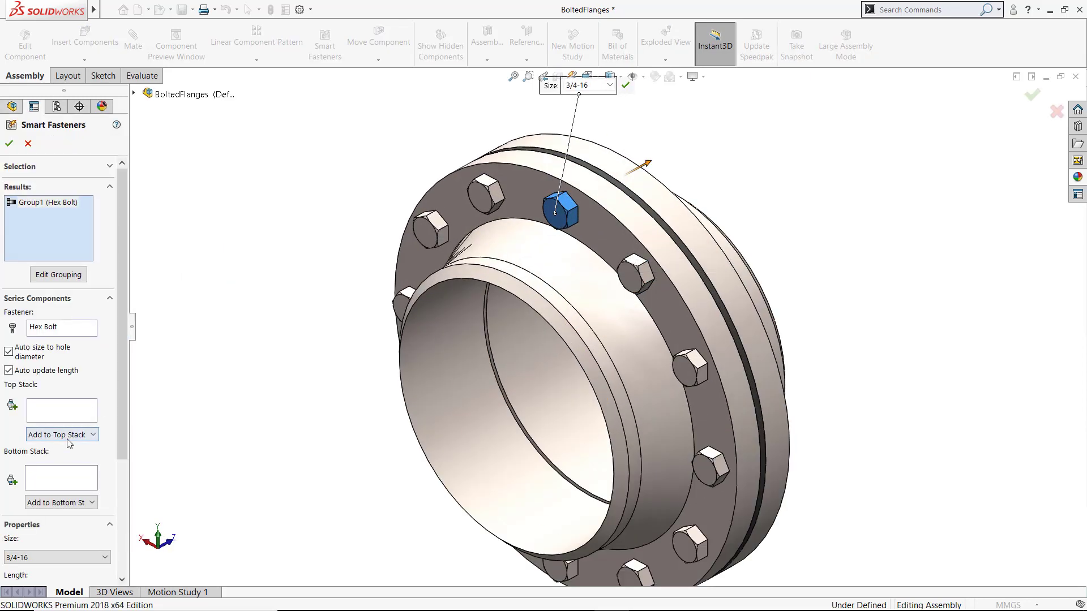
click(68, 436)
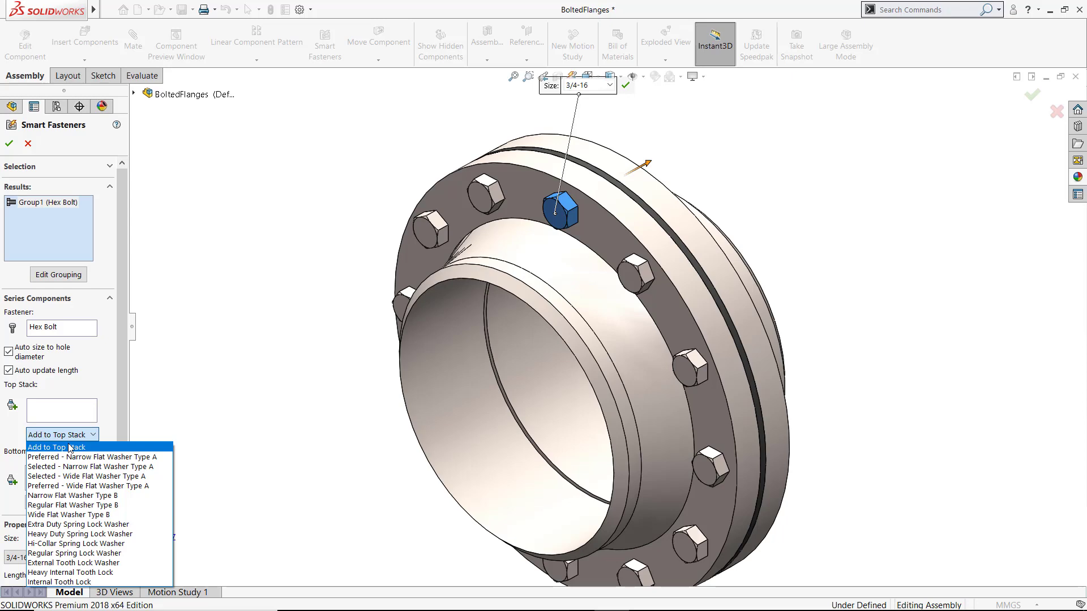
click(70, 467)
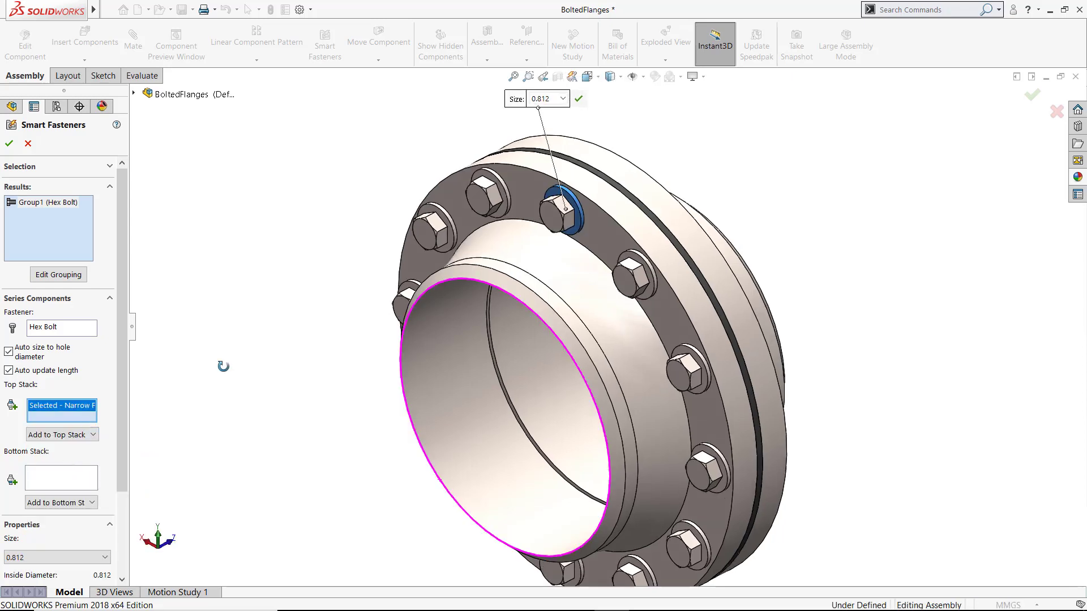
click(71, 503)
click(73, 374)
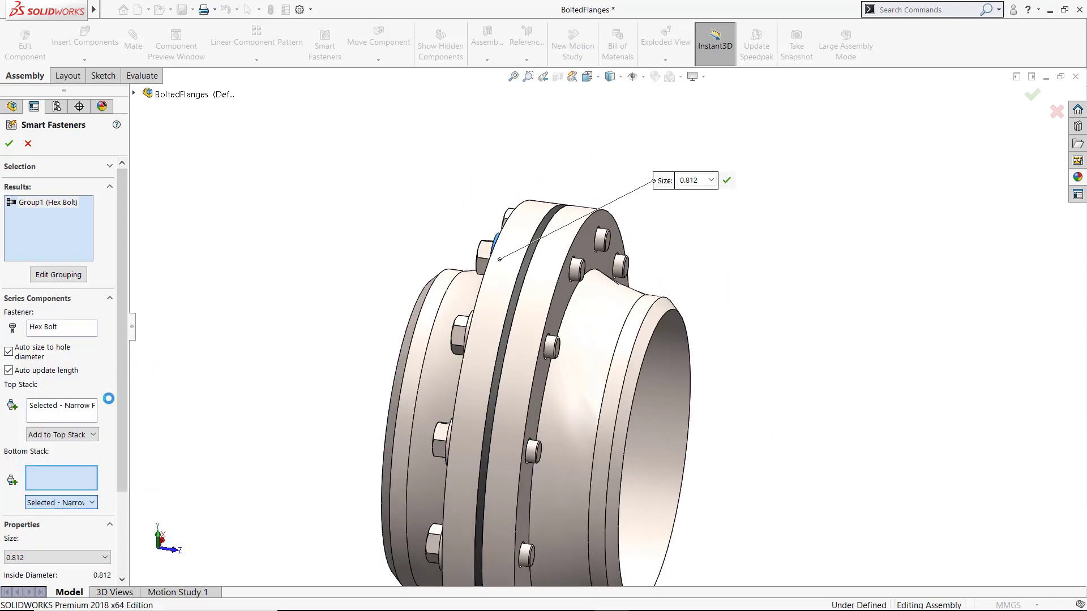
click(61, 503)
click(65, 318)
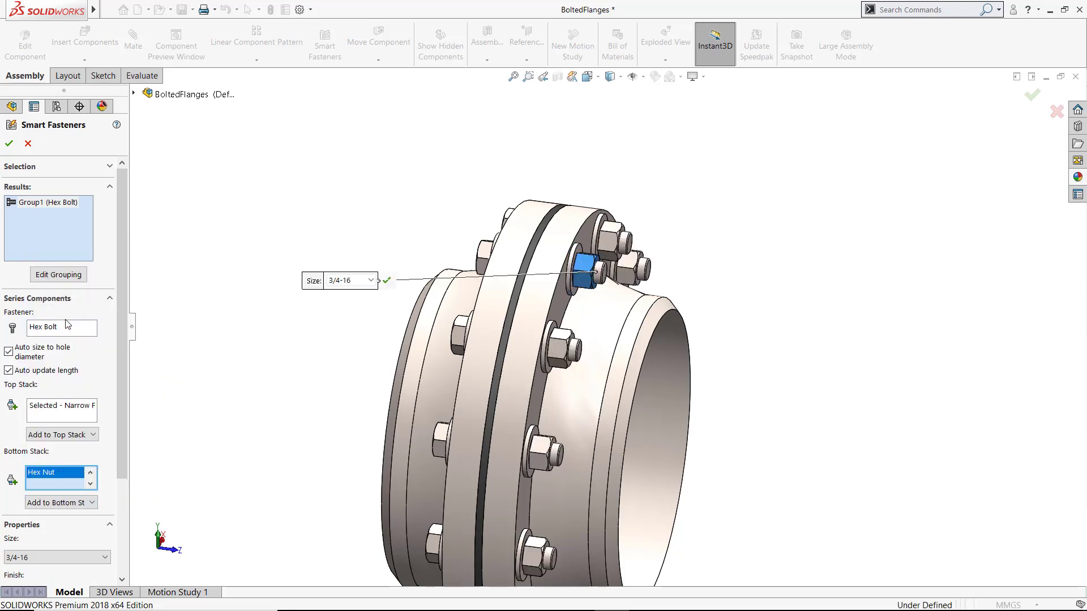
click(9, 143)
middle_drag(186, 290, 263, 213)
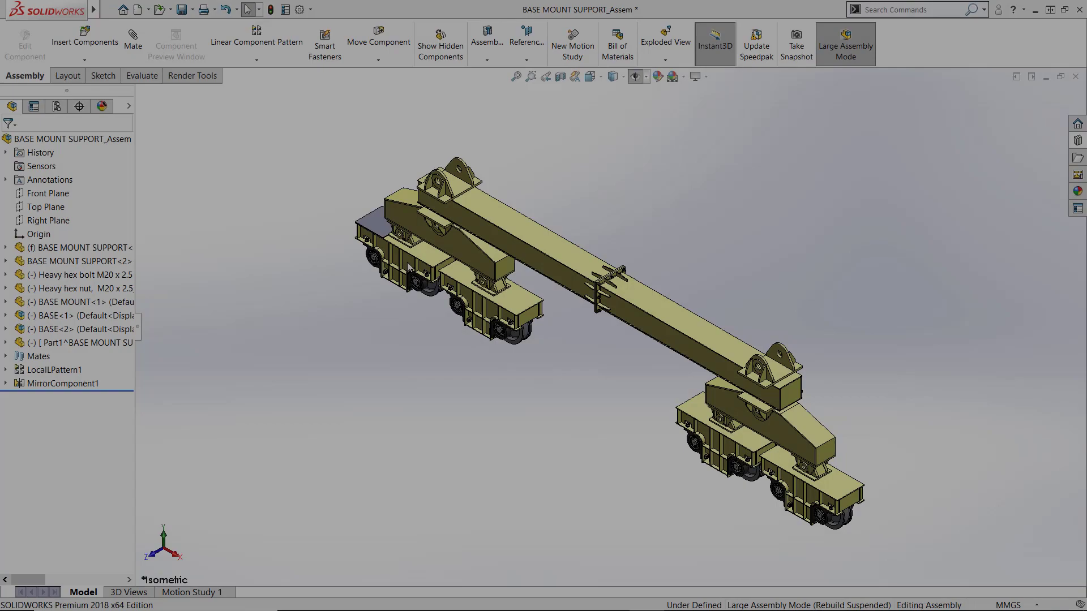
- Start an assembly Hole Series positioned on the base mount's top plate
scroll(415, 266, down, 6)
scroll(415, 266, up, 5)
middle_drag(376, 303, 525, 315)
scroll(478, 320, down, 2)
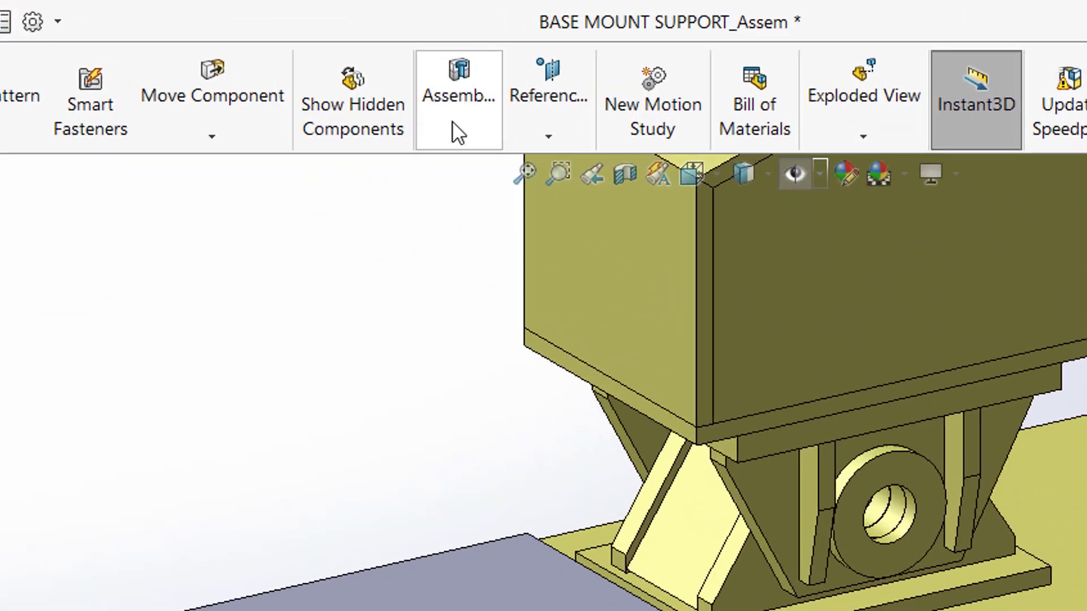
click(487, 58)
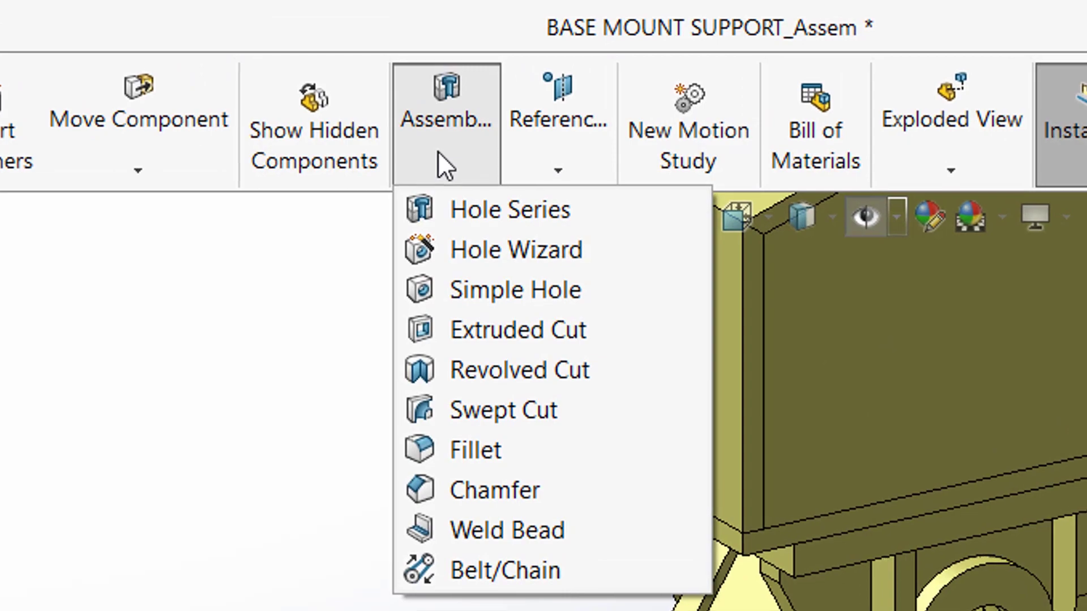
click(452, 209)
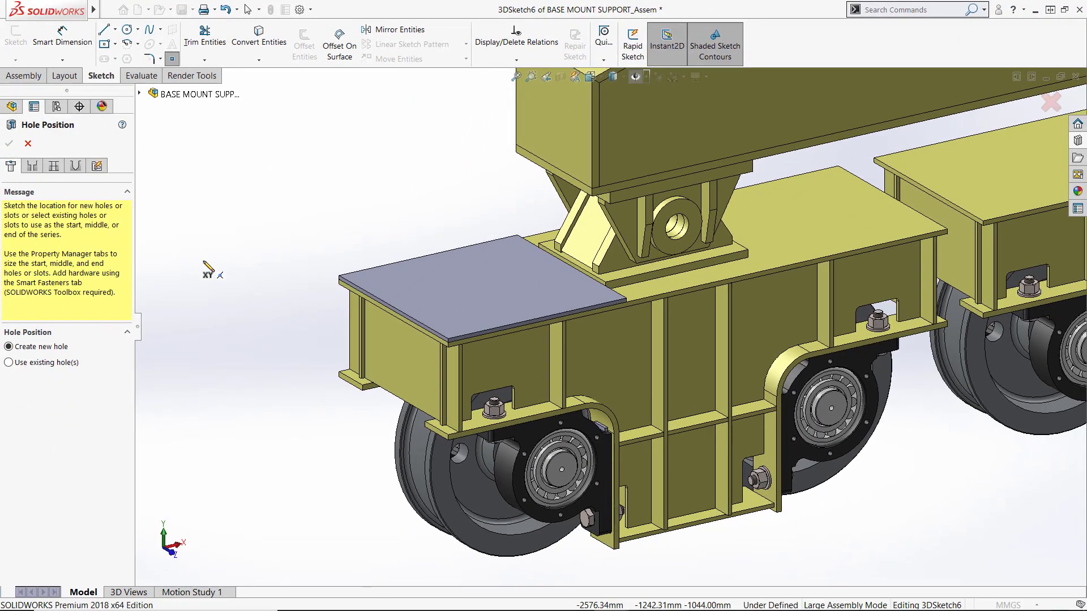
scroll(437, 328, down, 5)
click(474, 297)
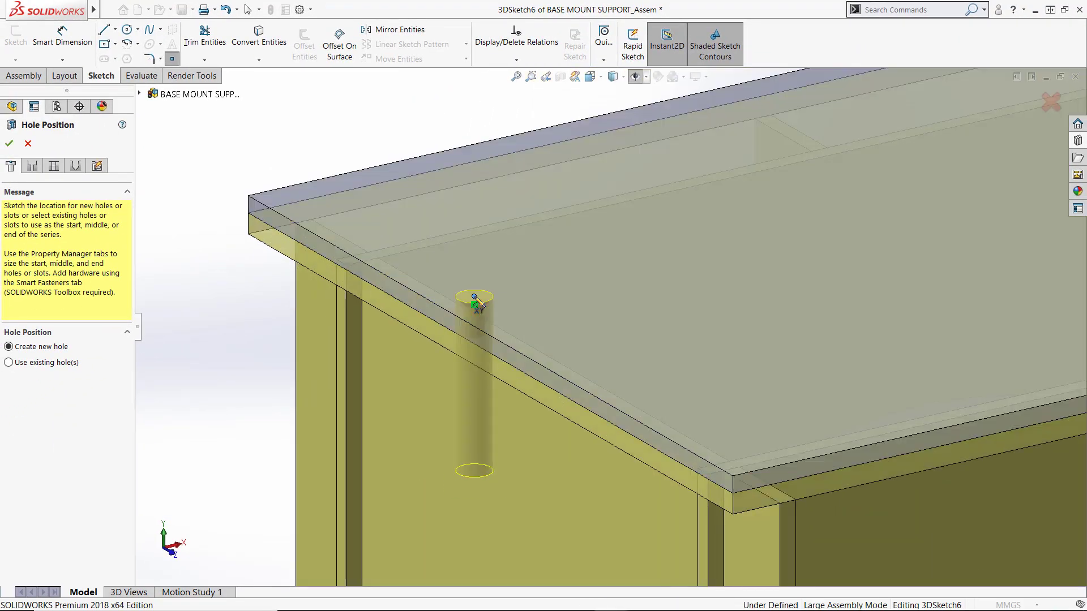
- Set the first part's hole type to Flat Head Screw ANSI B18.6.7M, then review middle and last parts
click(34, 167)
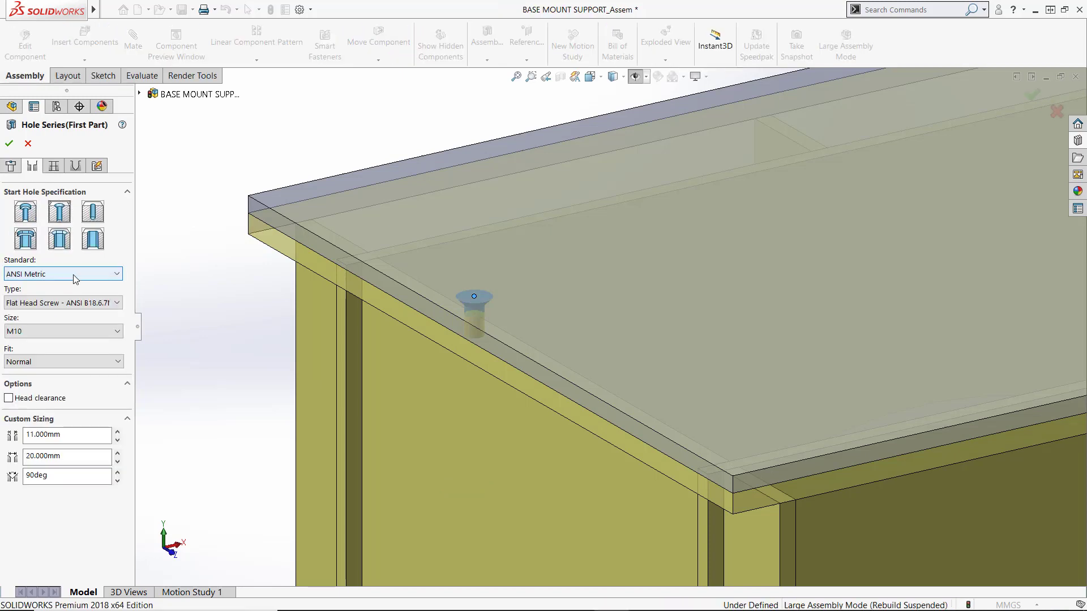
click(72, 303)
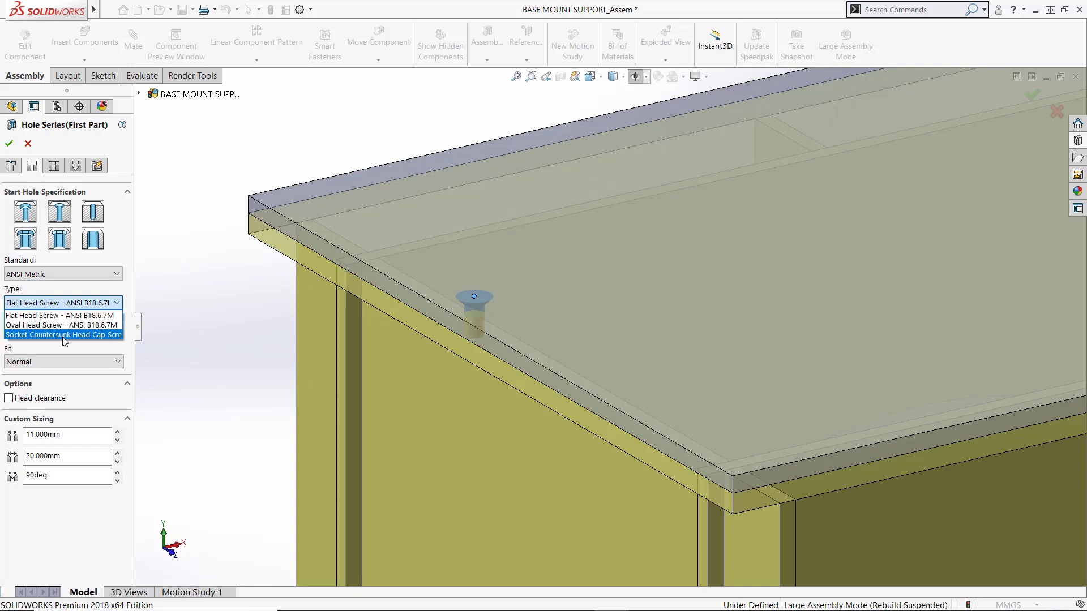
click(69, 319)
click(54, 166)
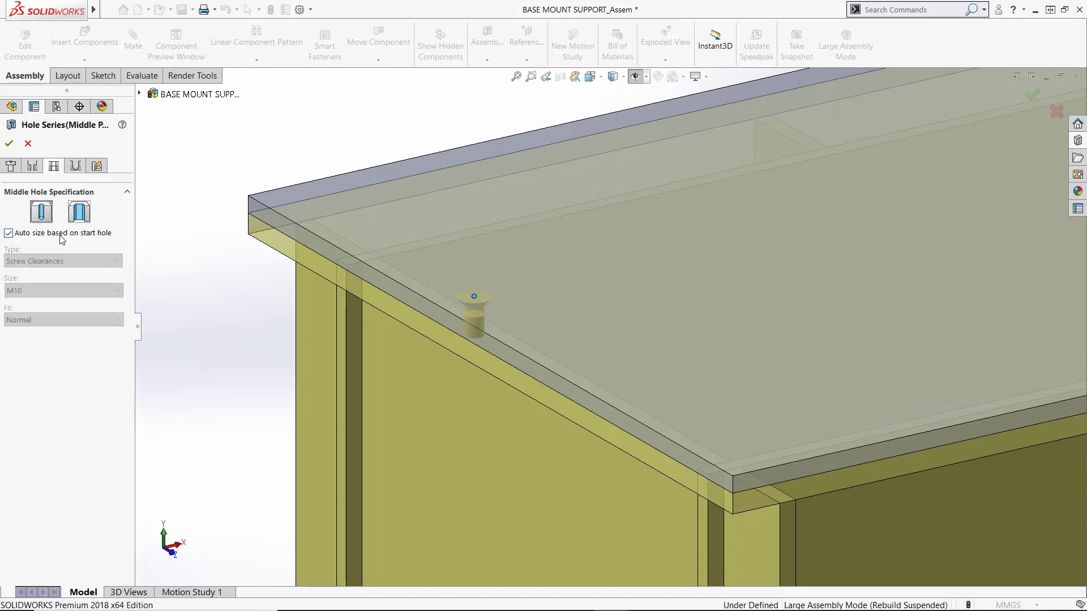
click(83, 166)
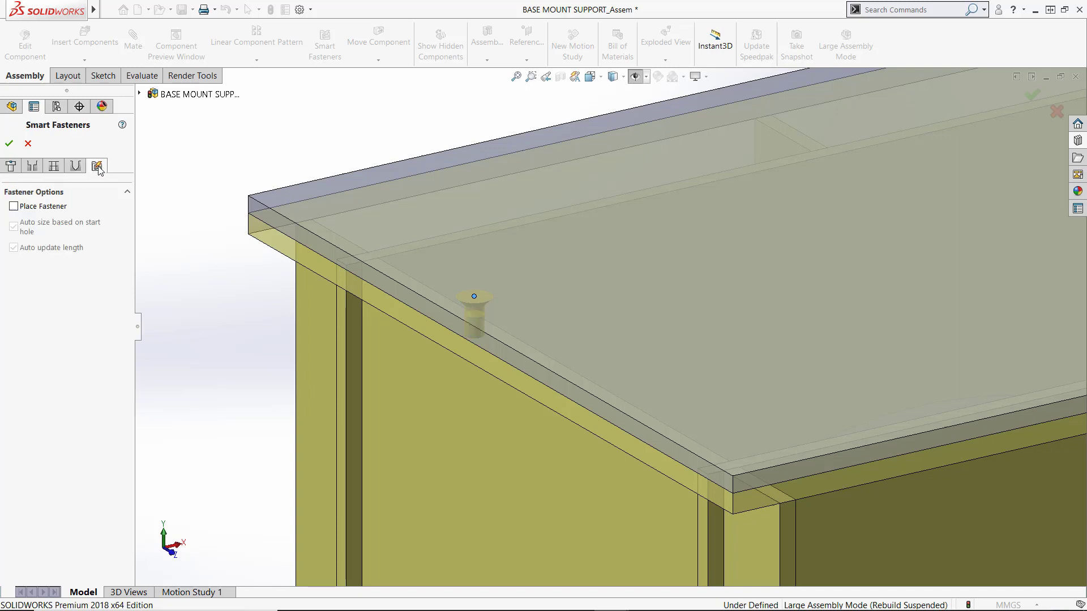
- Place an M10 flat head screw, with a Narrow Flat Washer and Hex Nut Style 1 in the bottom stack
click(13, 207)
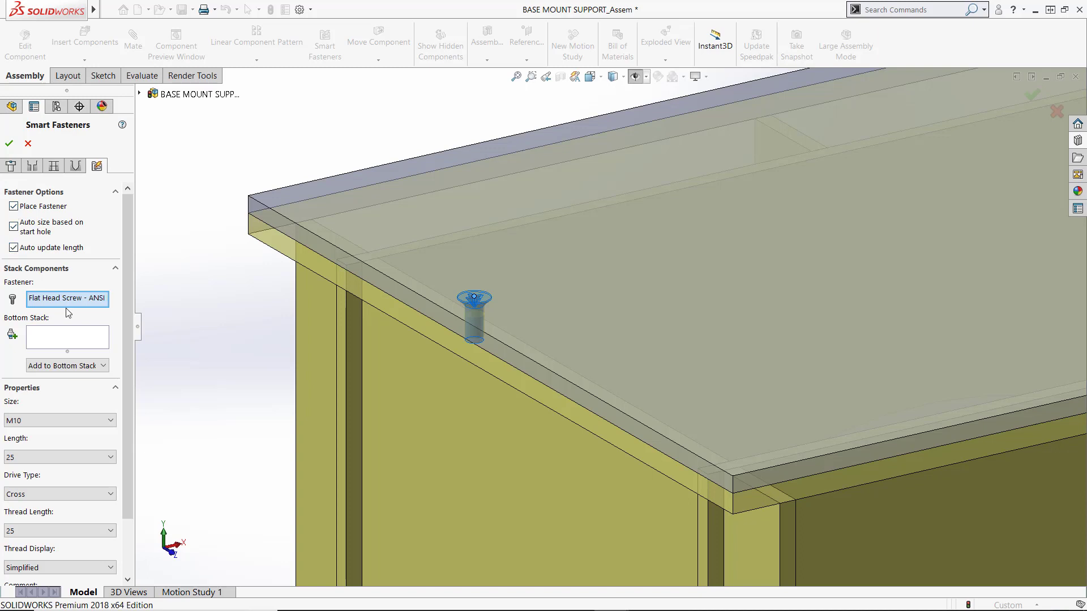
click(75, 366)
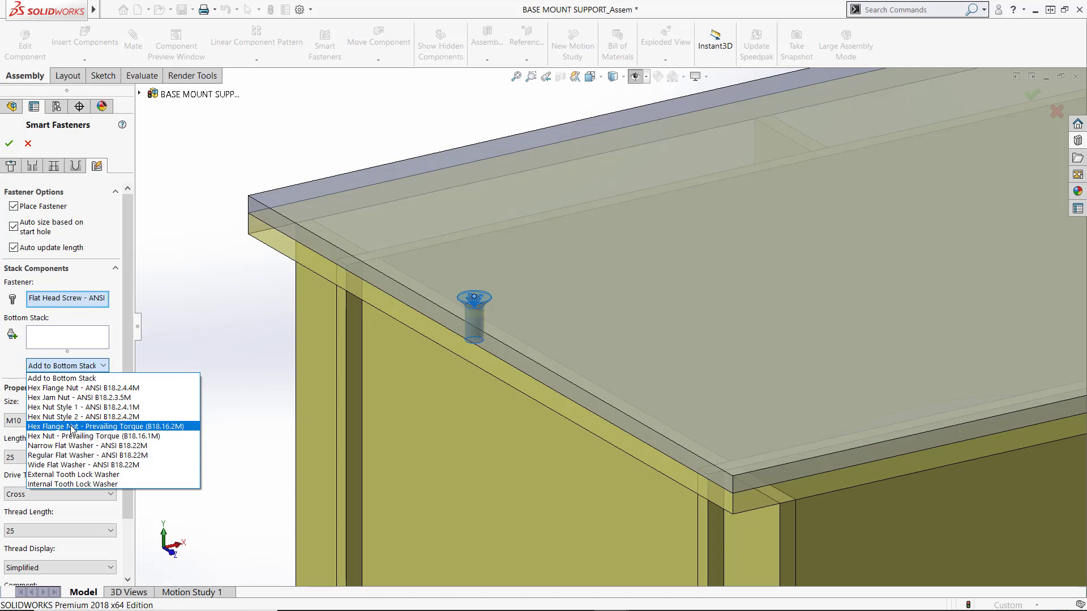
click(71, 446)
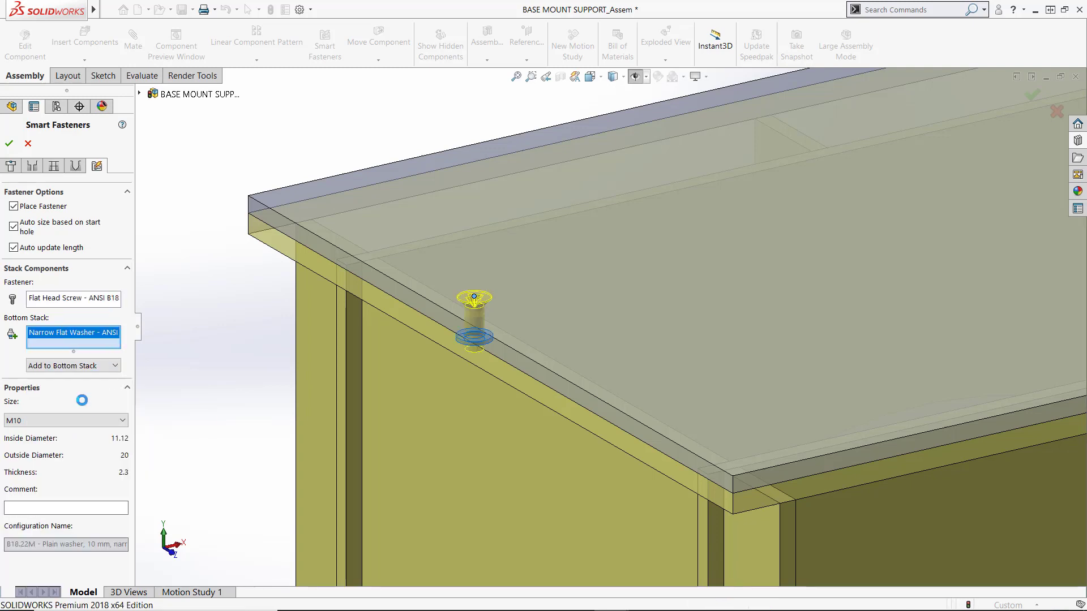
click(59, 367)
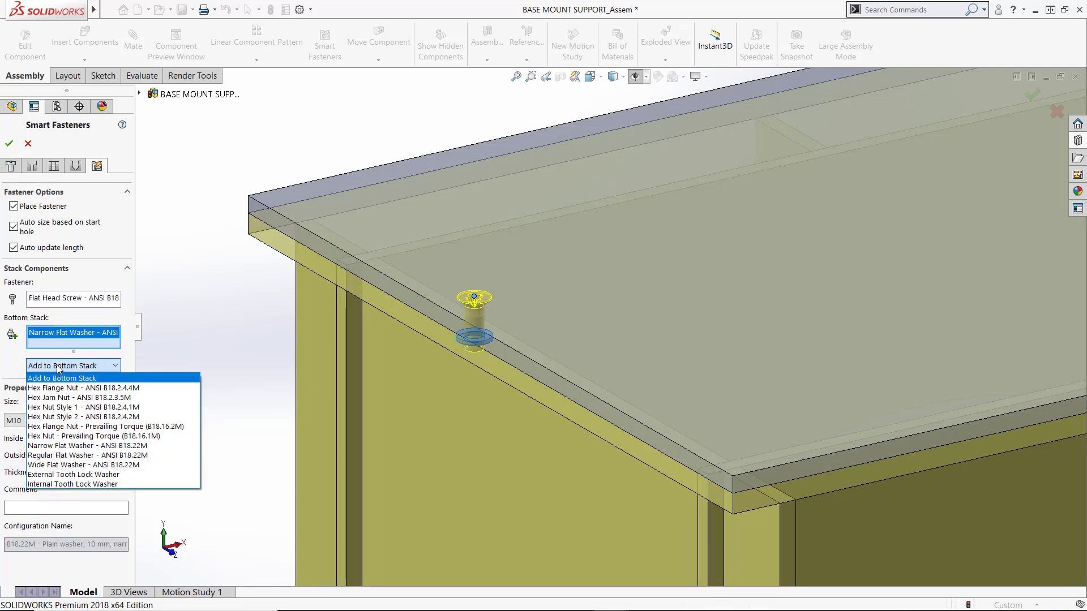
click(80, 408)
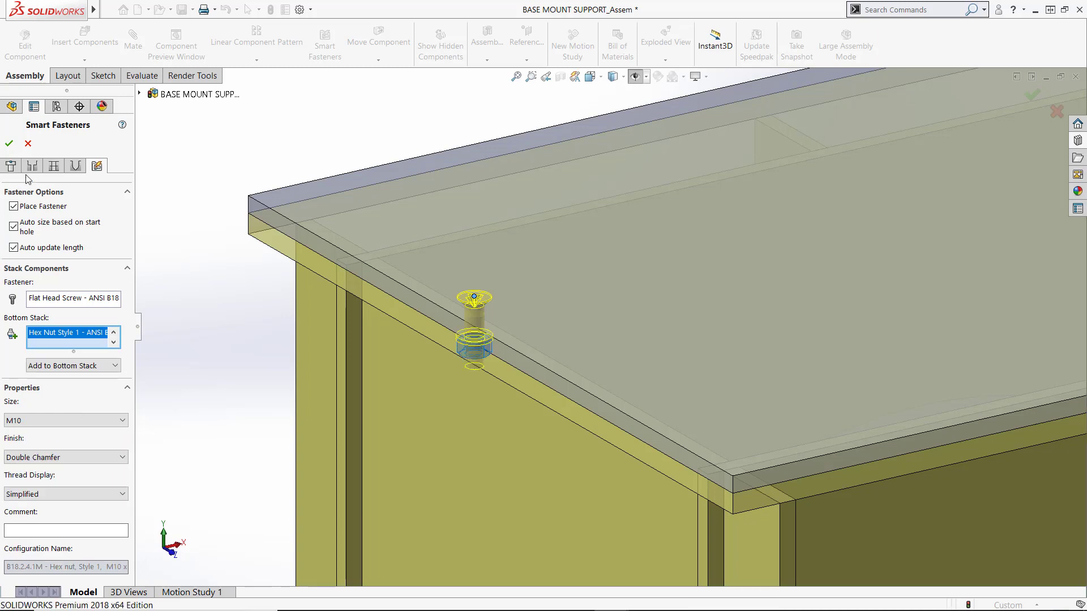
click(9, 145)
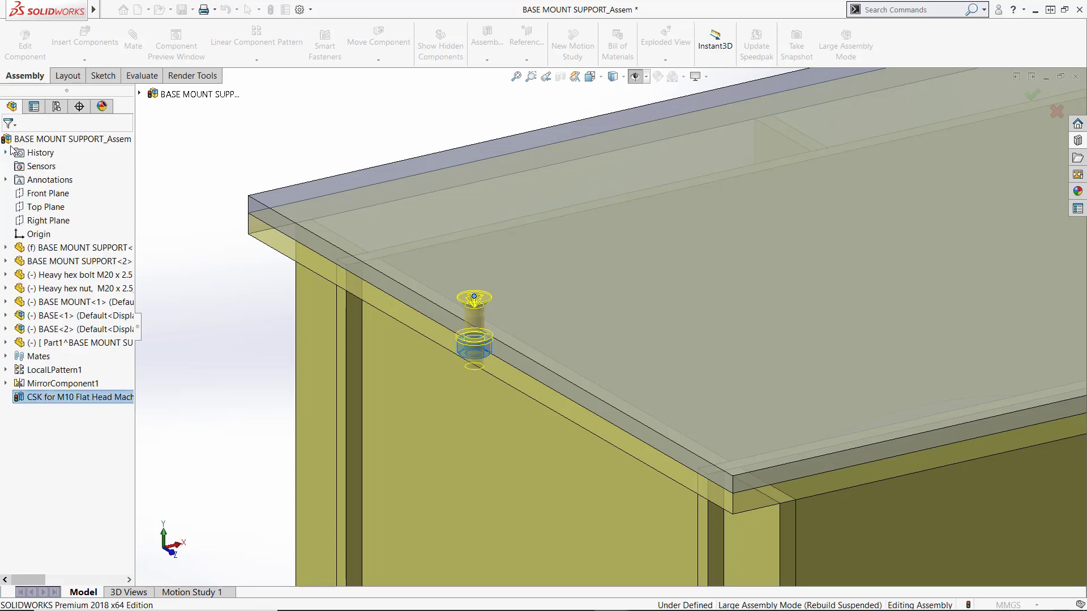
- Open the top plate part of the base mount assembly on its own
middle_drag(280, 327, 324, 360)
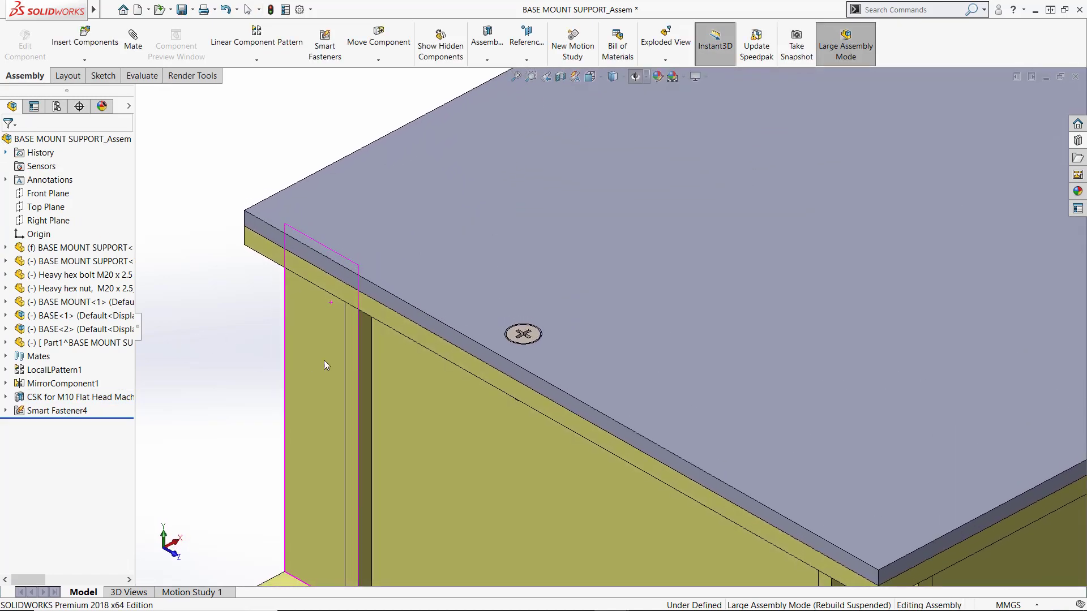
click(506, 387)
click(539, 318)
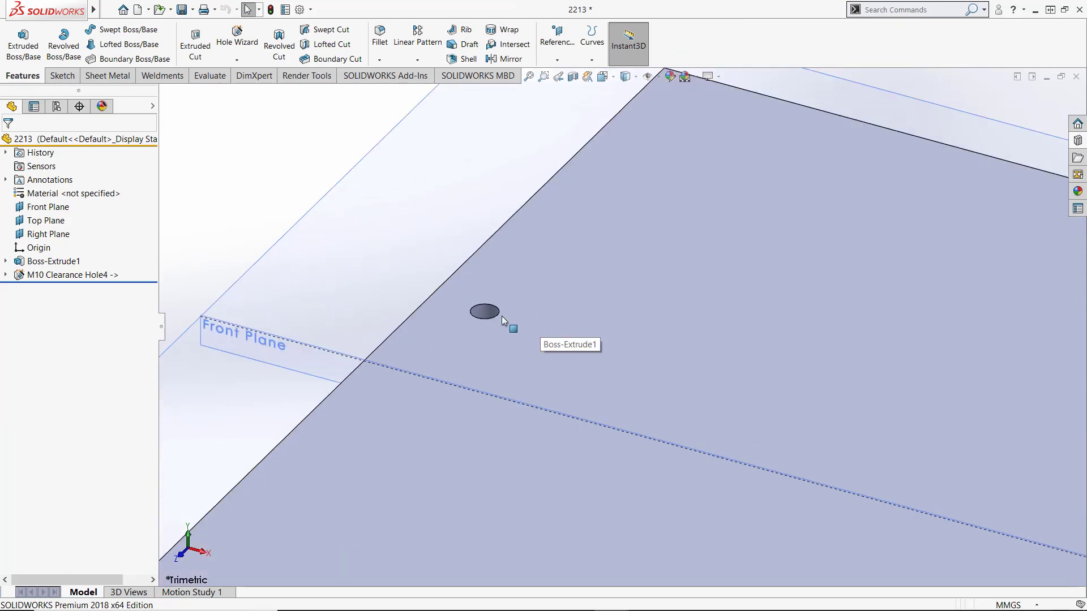
- Edit the plate's M10 Clearance Hole4 in the context of the BASE MOUNT SUPPORT assembly
click(49, 276)
right_click(49, 276)
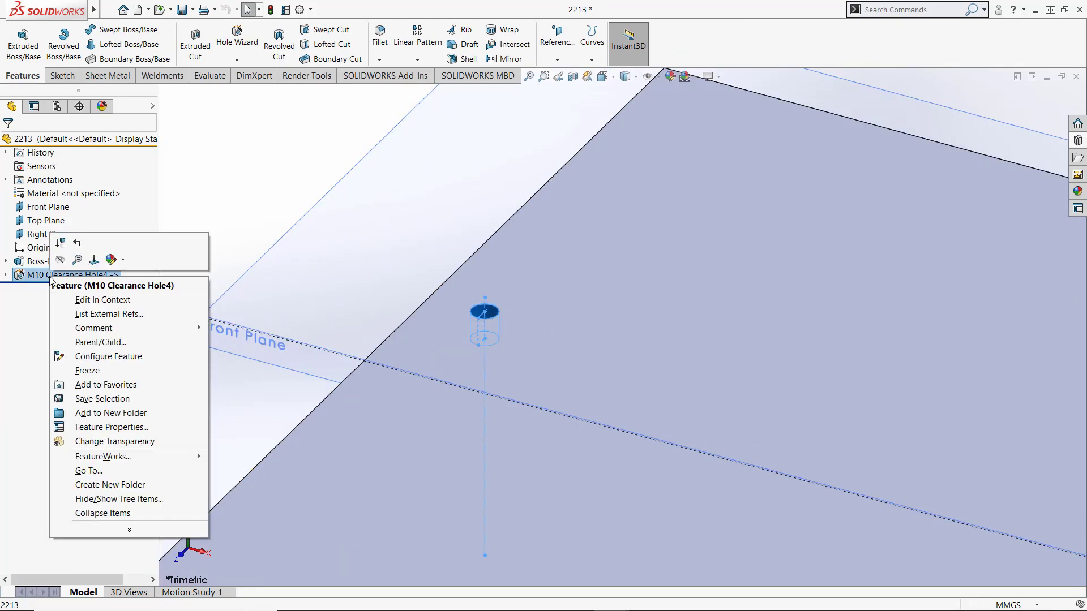
click(97, 300)
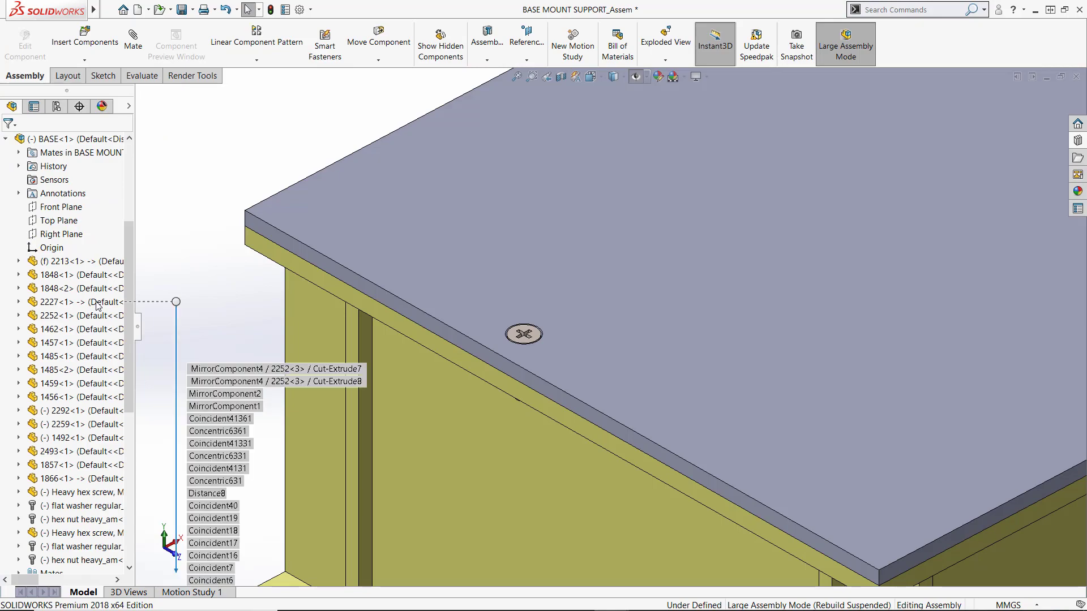